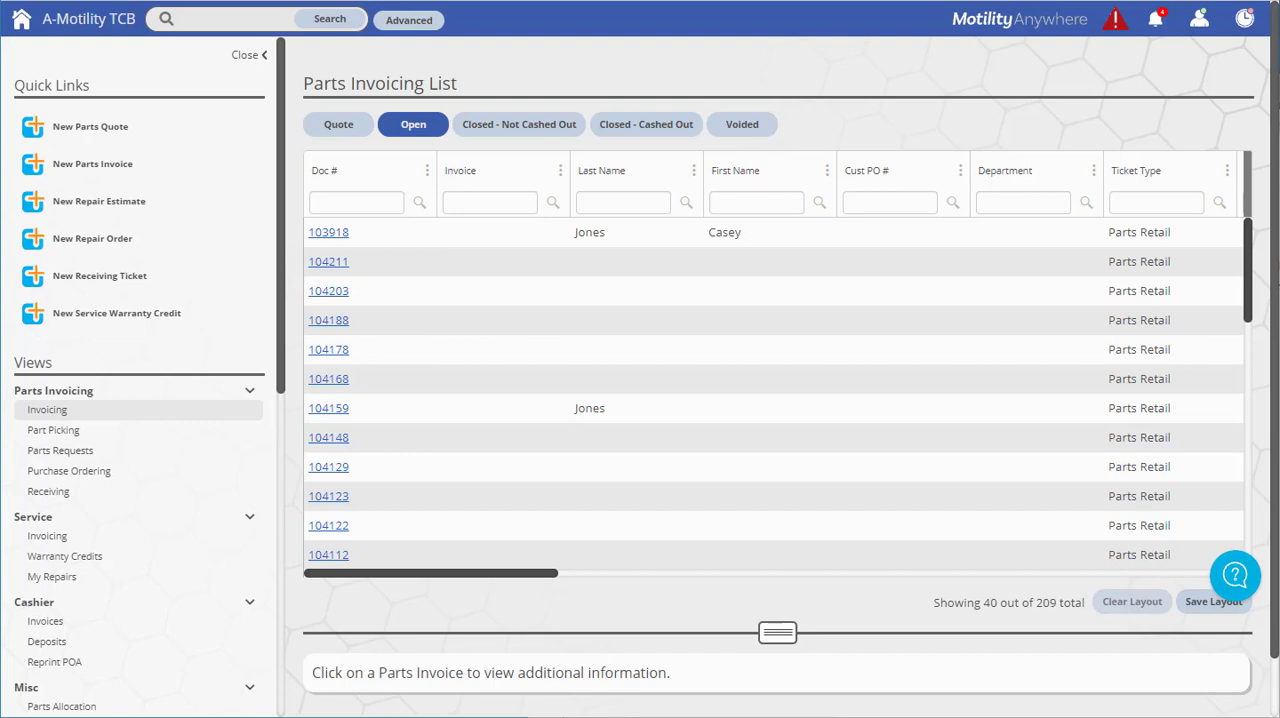
Open the application settings for Parts & Service and expand Add/Modify Re-Order Settings
click(1199, 19)
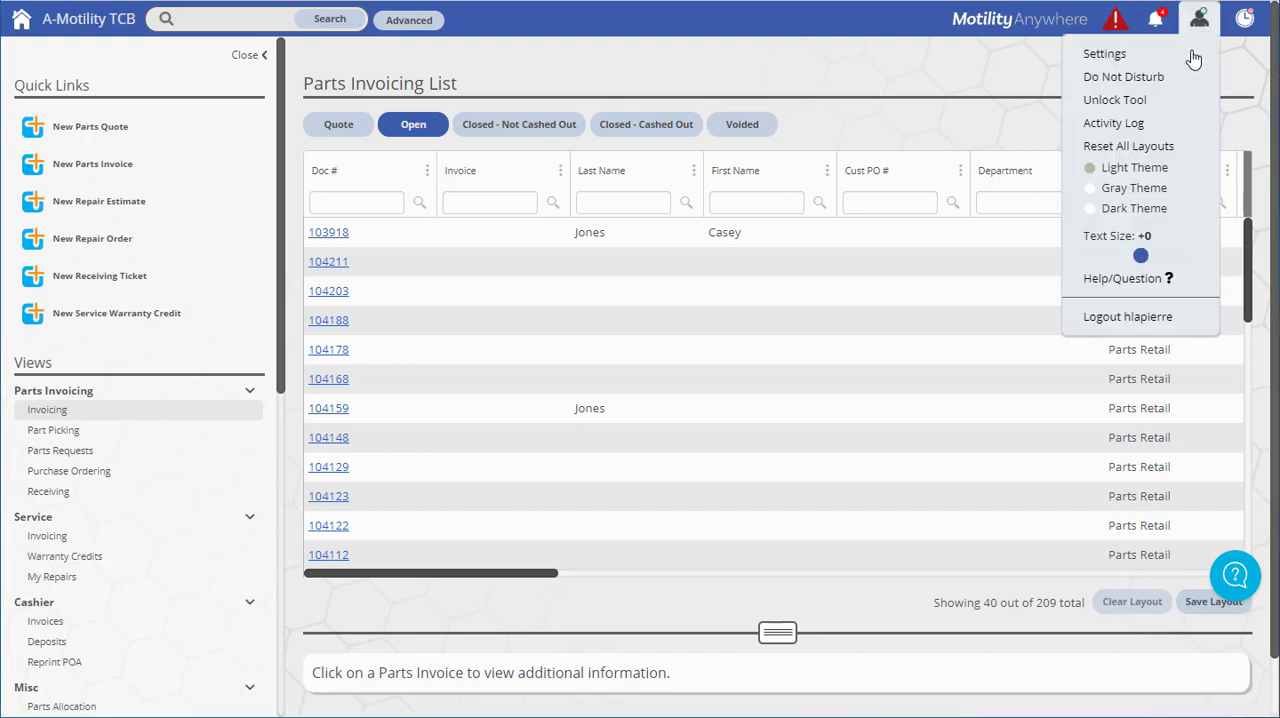
click(1192, 60)
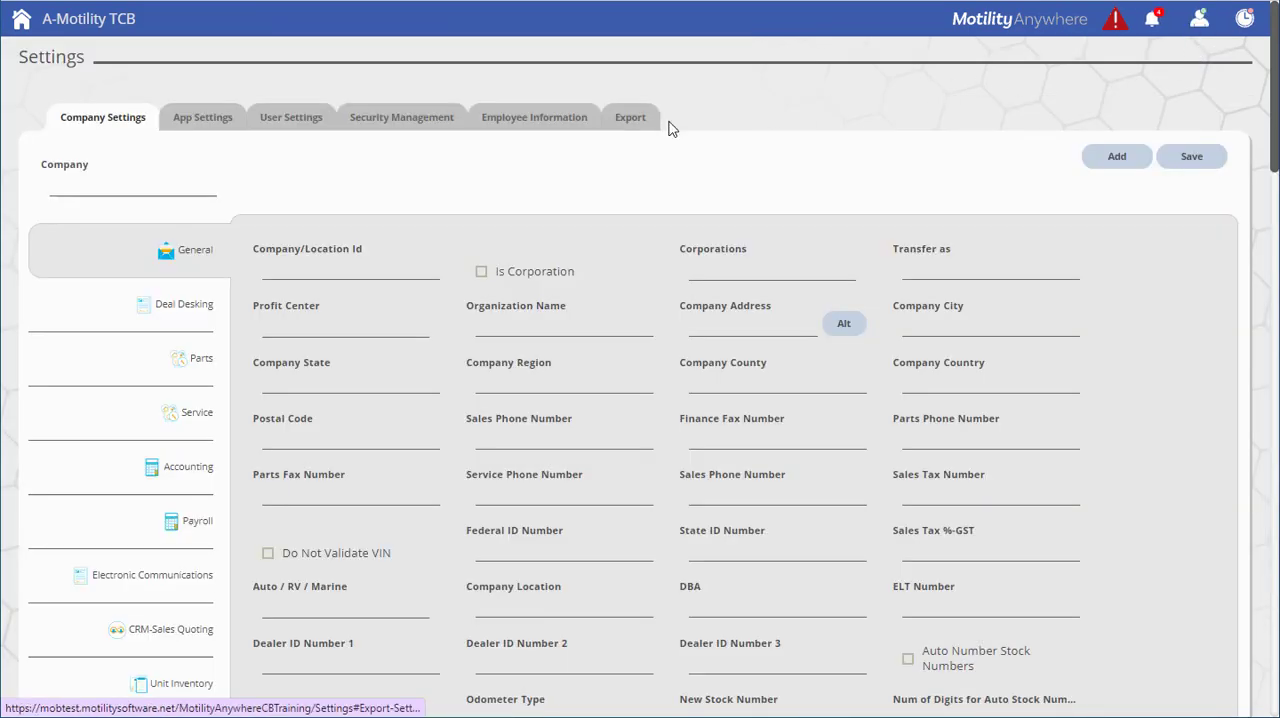
click(214, 129)
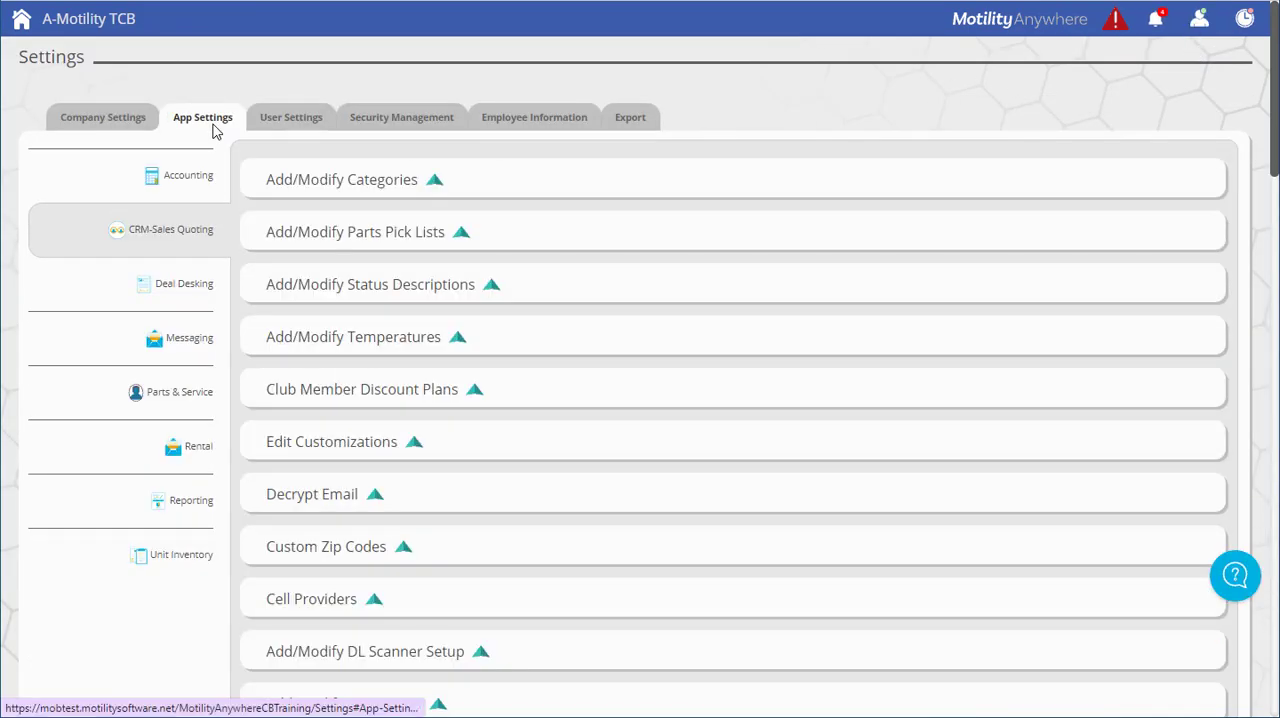
click(177, 393)
scroll(605, 255, down, 2)
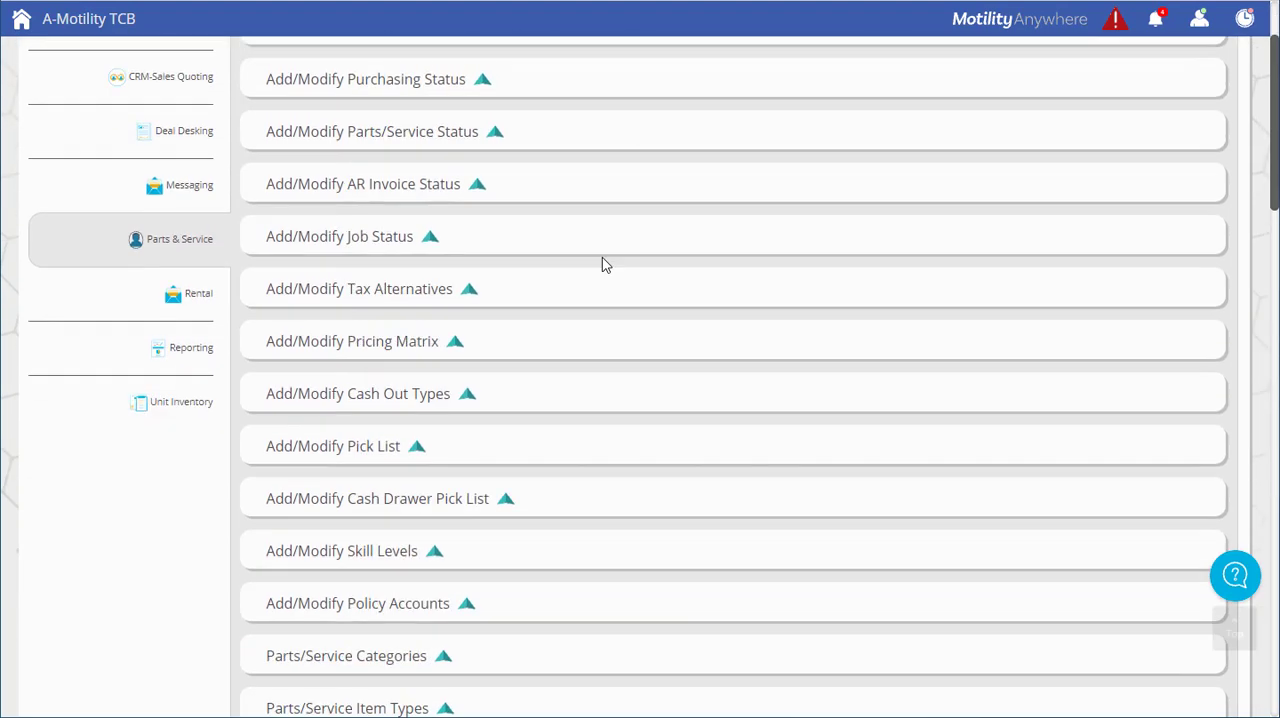
scroll(600, 268, down, 7)
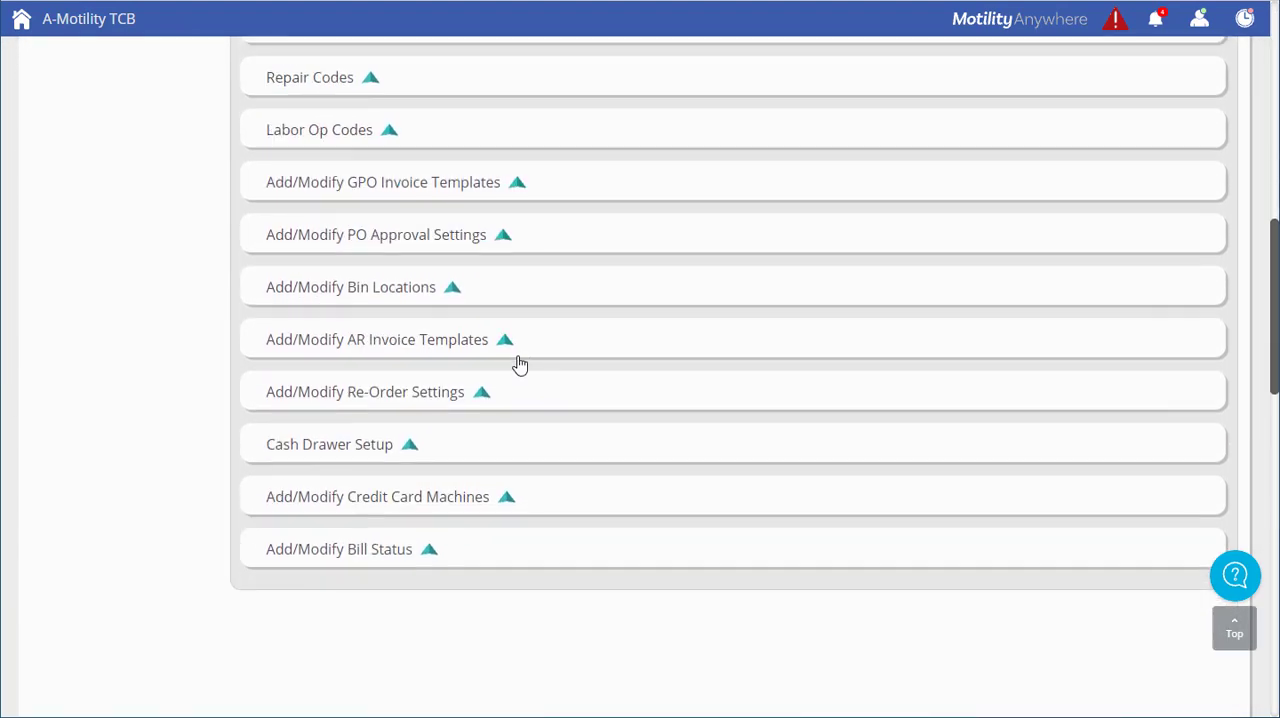
click(514, 394)
scroll(1163, 449, down, 3)
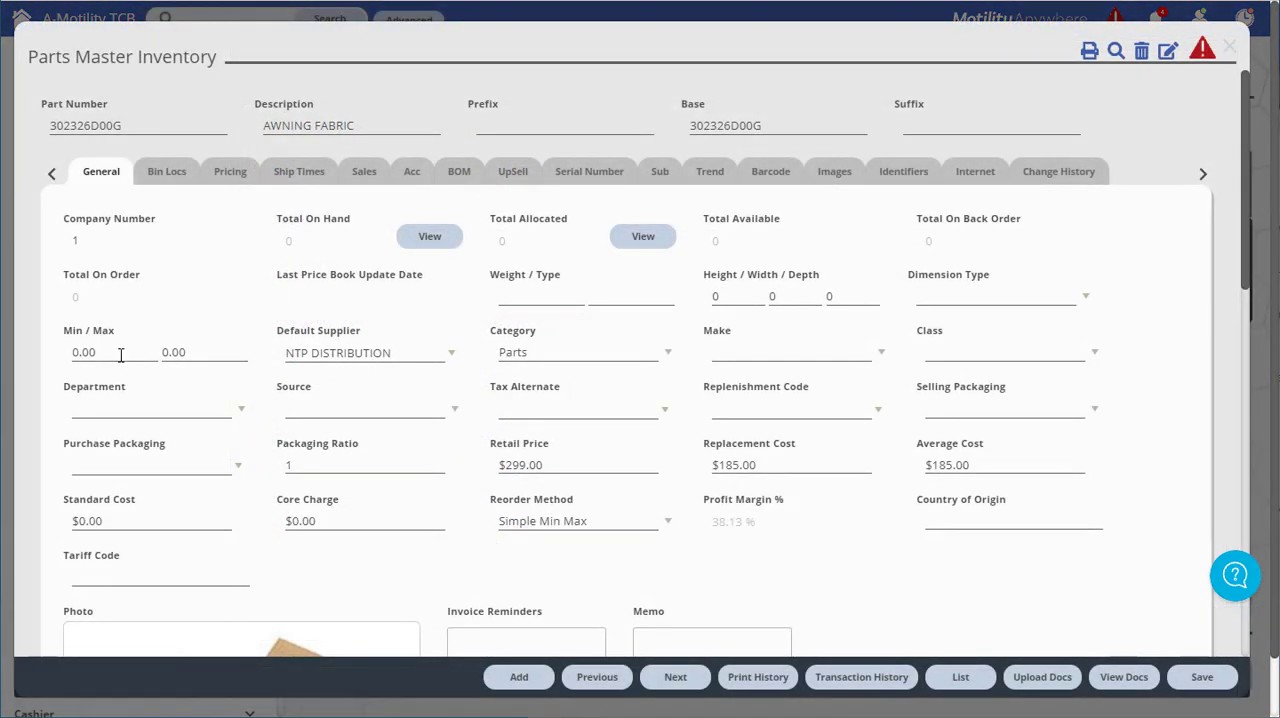
Set the minimum stock to 20 and the maximum to 50 for the awning fabric part 302326D00G
click(122, 352)
text(20)
click(200, 353)
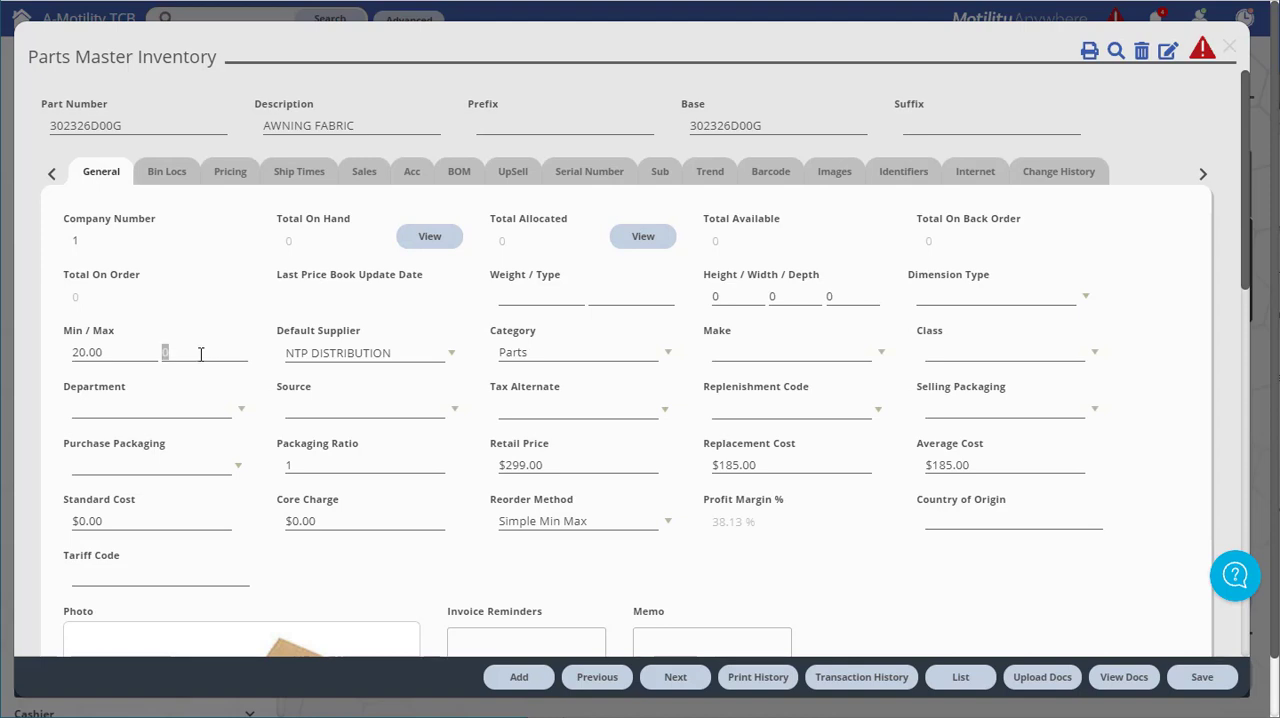
text(50)
key(Tab)
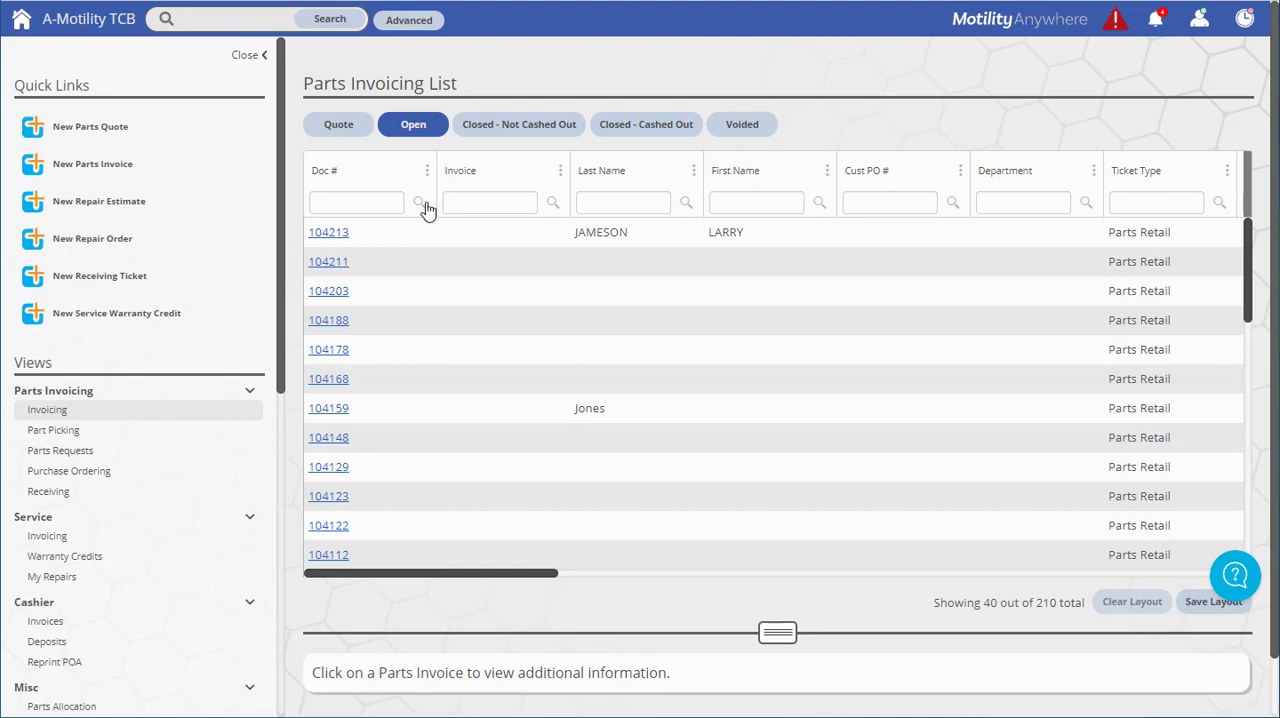
Open the first parts invoice in the open list and unlock it for editing
click(329, 240)
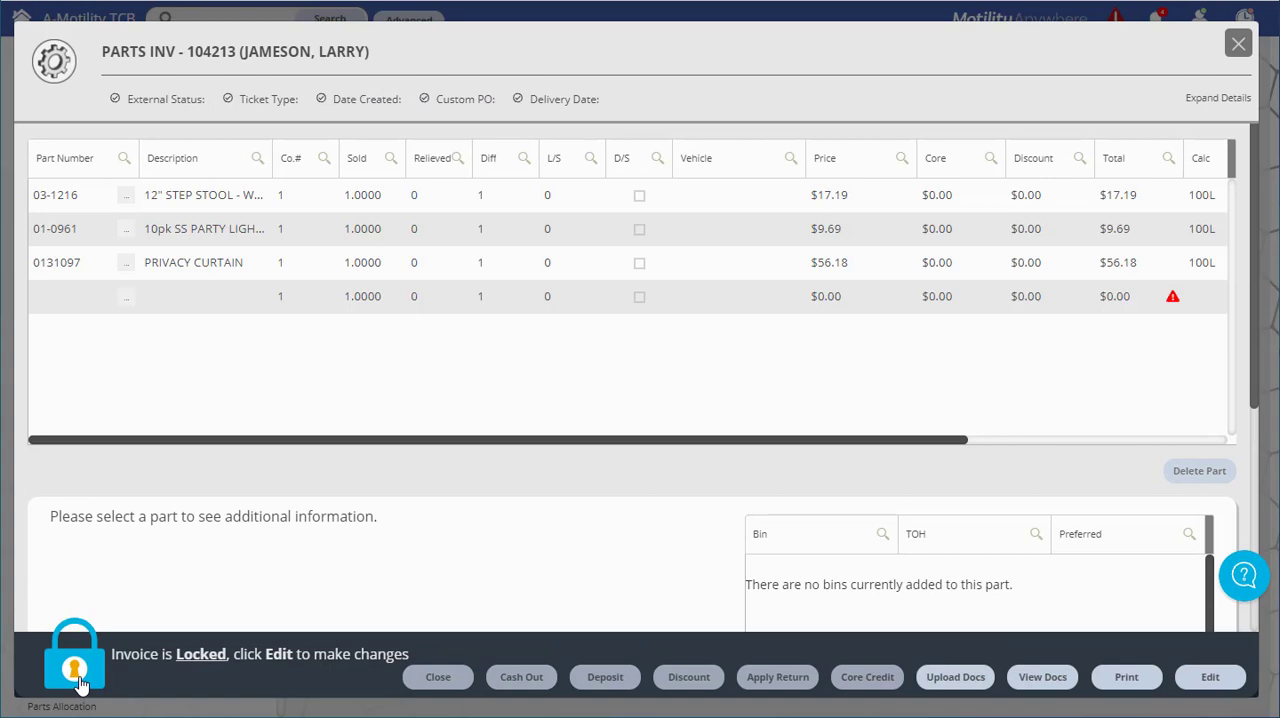
click(79, 679)
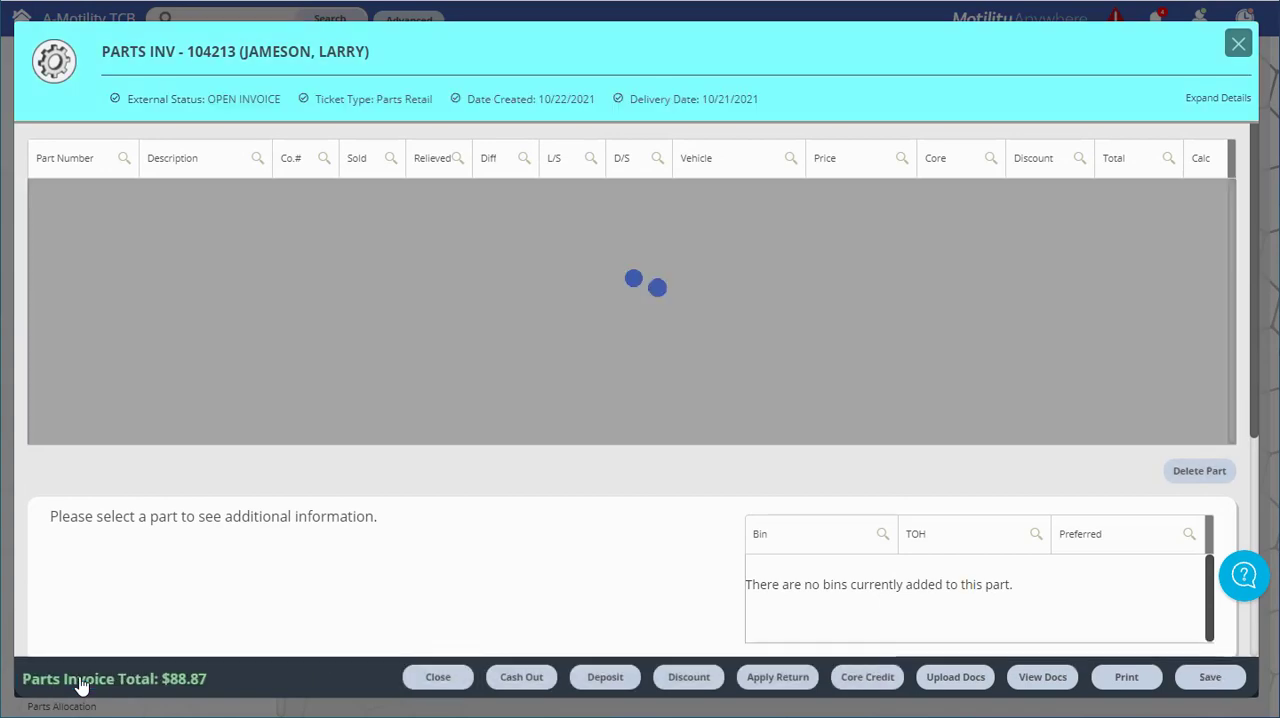
scroll(650, 559, down, 3)
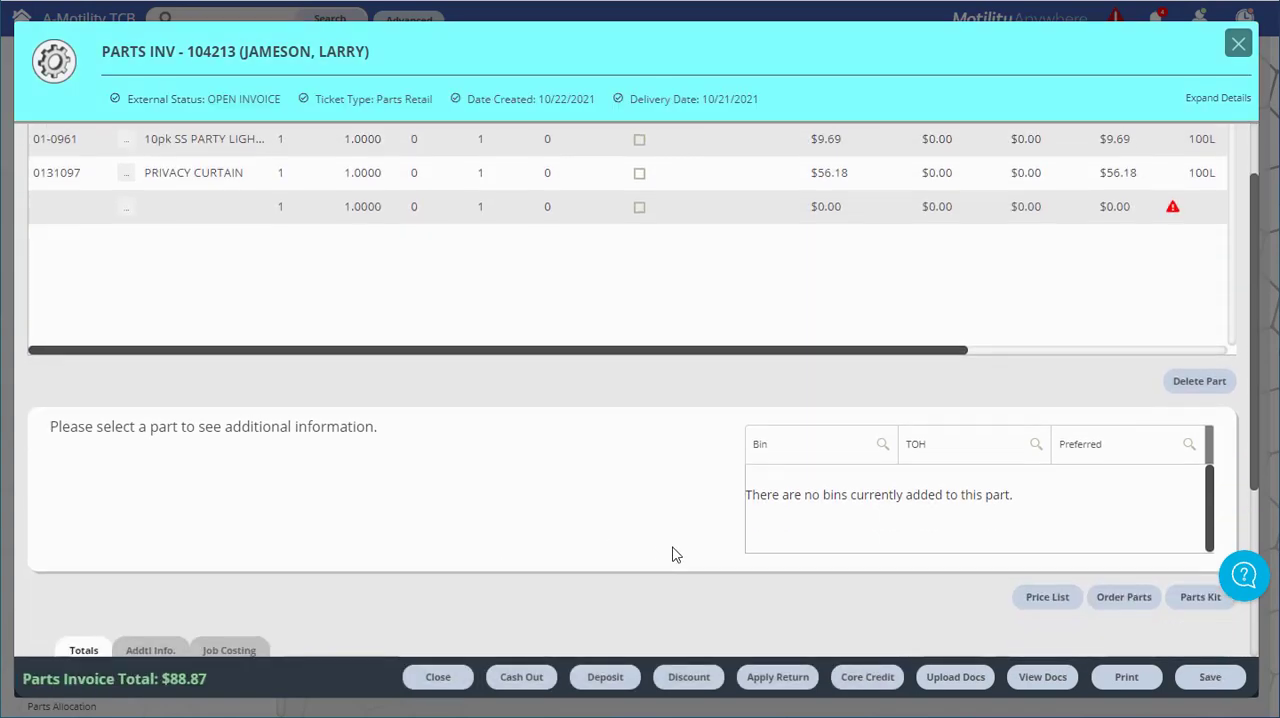
Place the invoice's step stool and privacy curtain on the order list, and save and close the invoice
click(1125, 509)
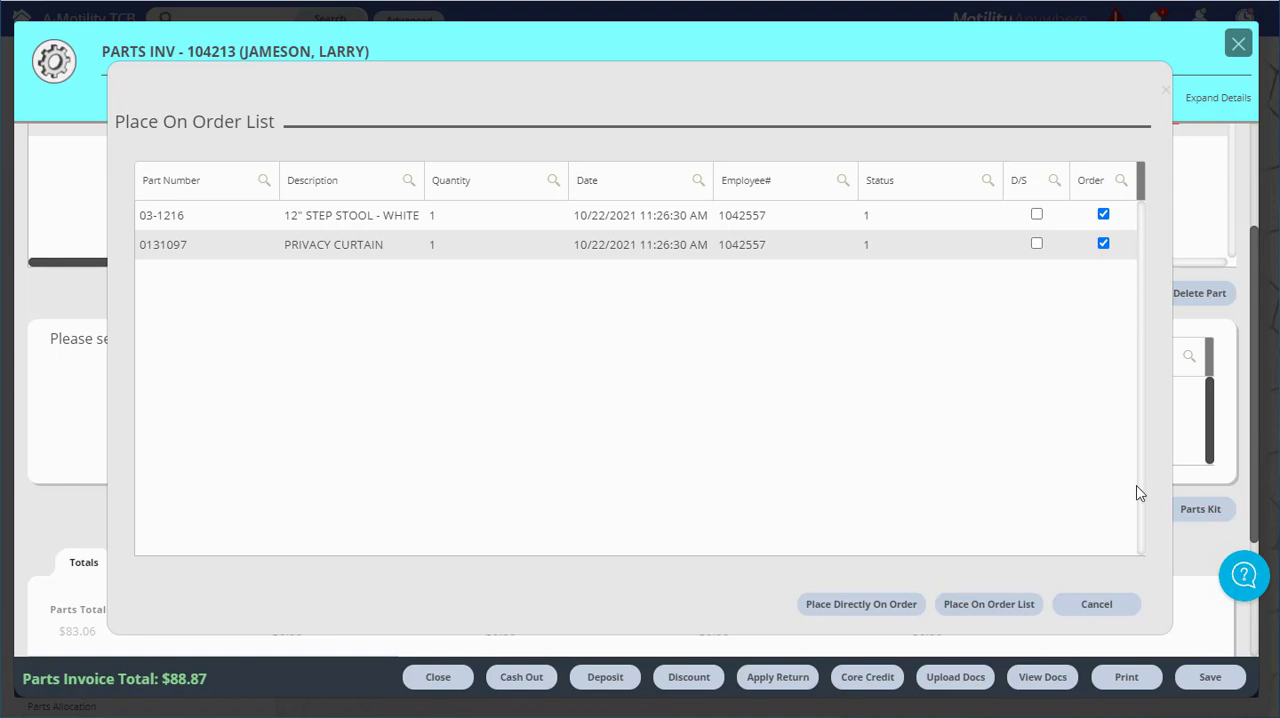
click(990, 612)
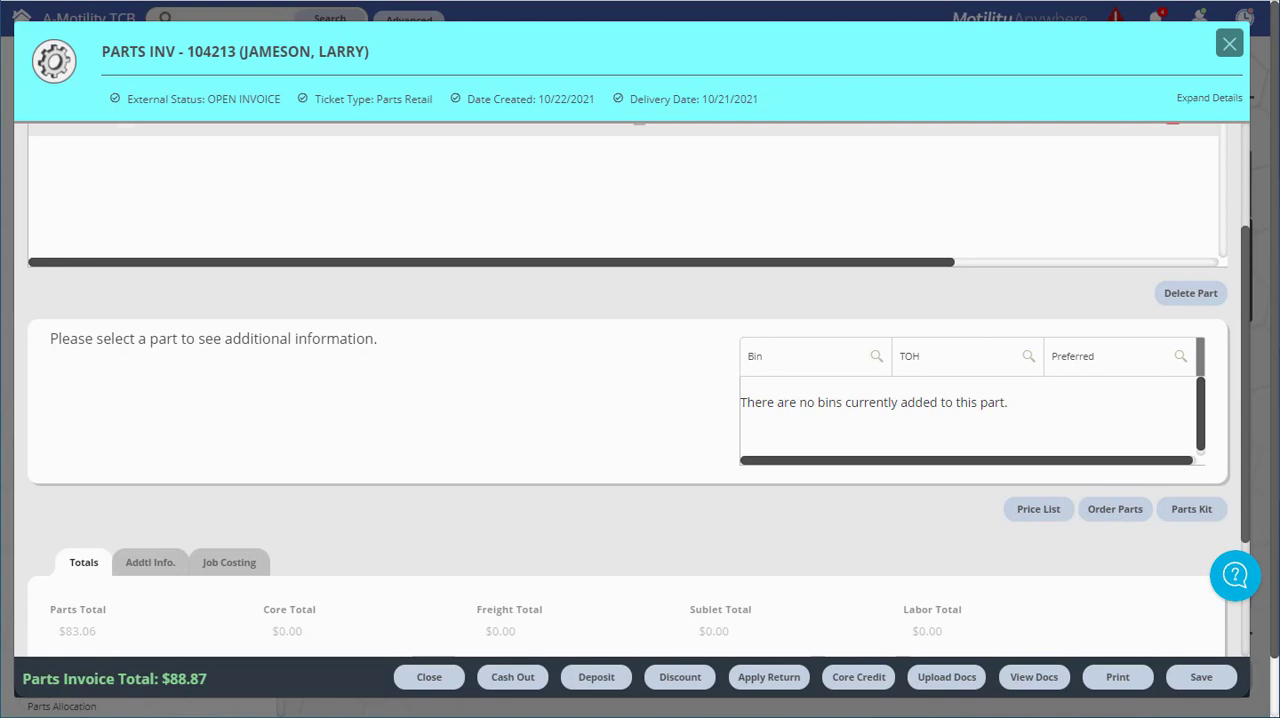
click(1220, 684)
click(806, 62)
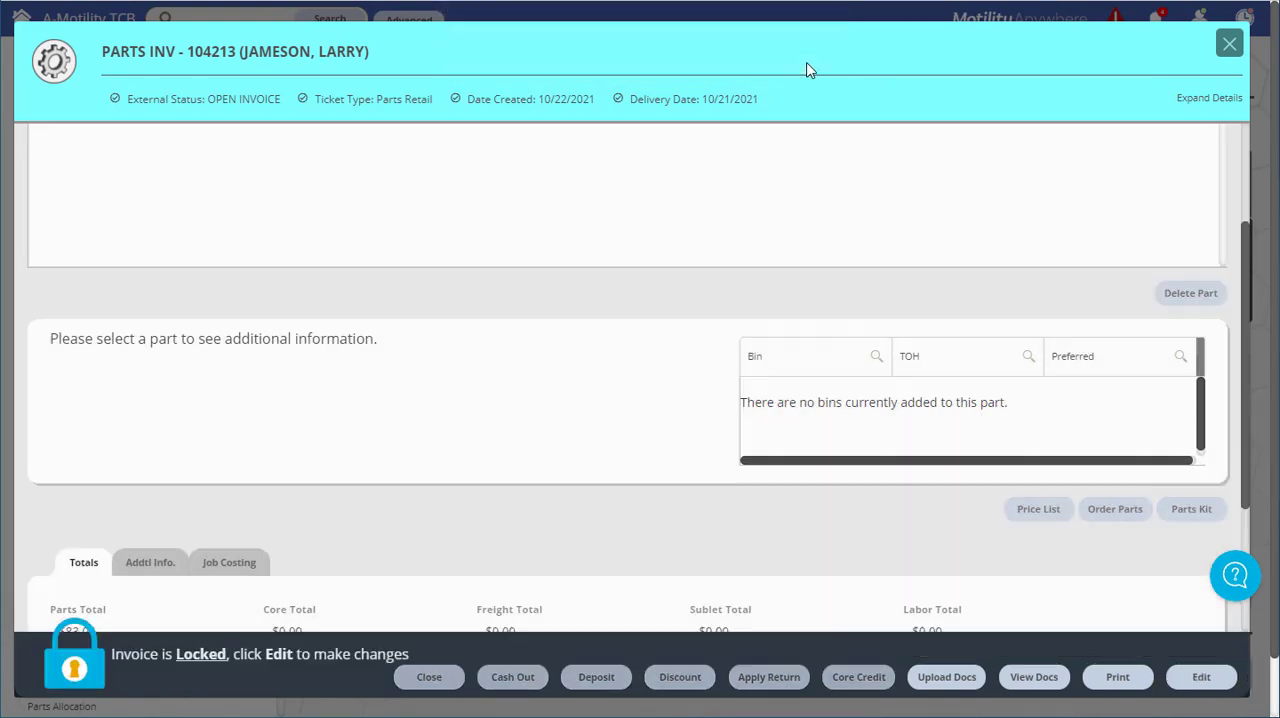
click(1230, 45)
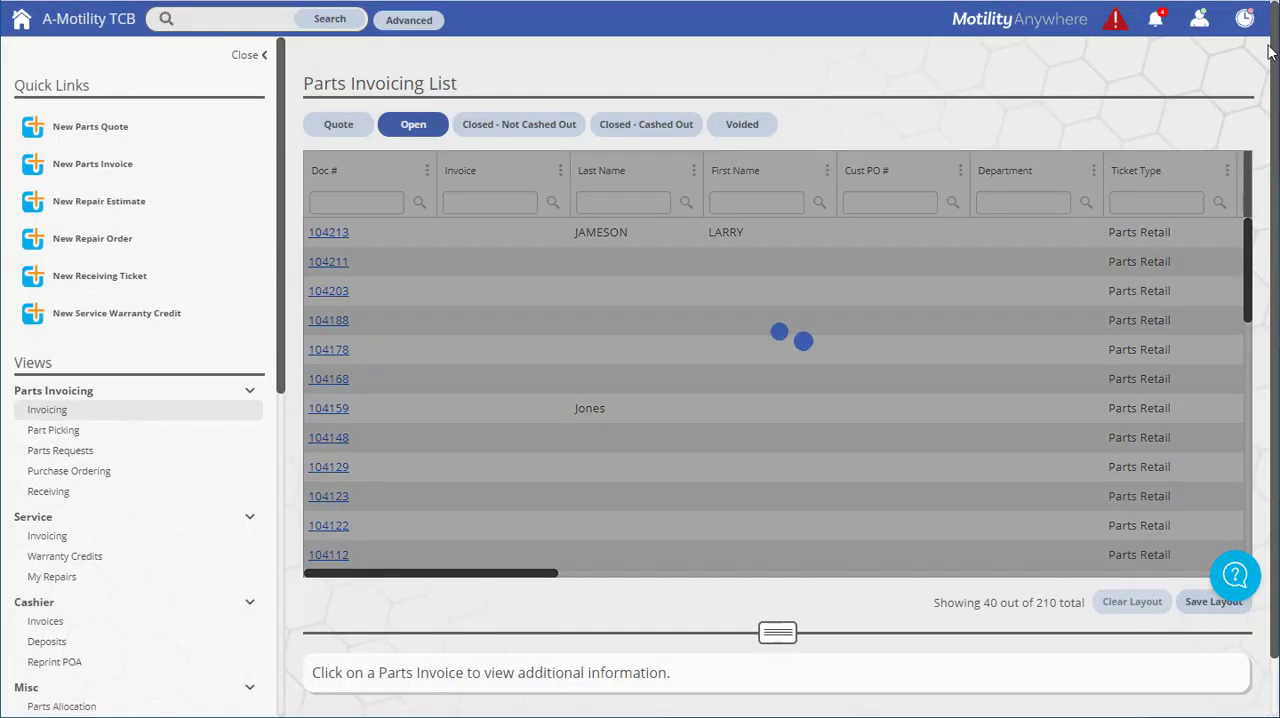
Open the Parts Ordering List from the parts ordering tools
scroll(280, 365, down, 1)
drag(280, 365, 267, 586)
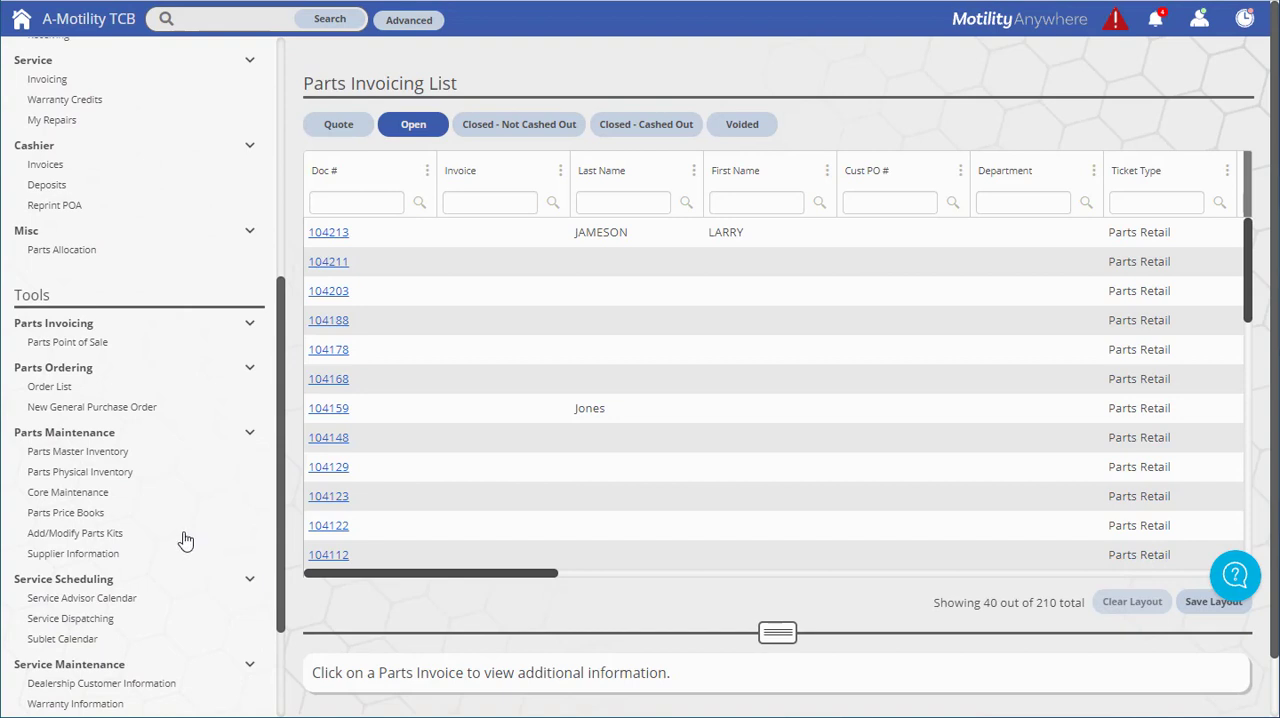
click(50, 387)
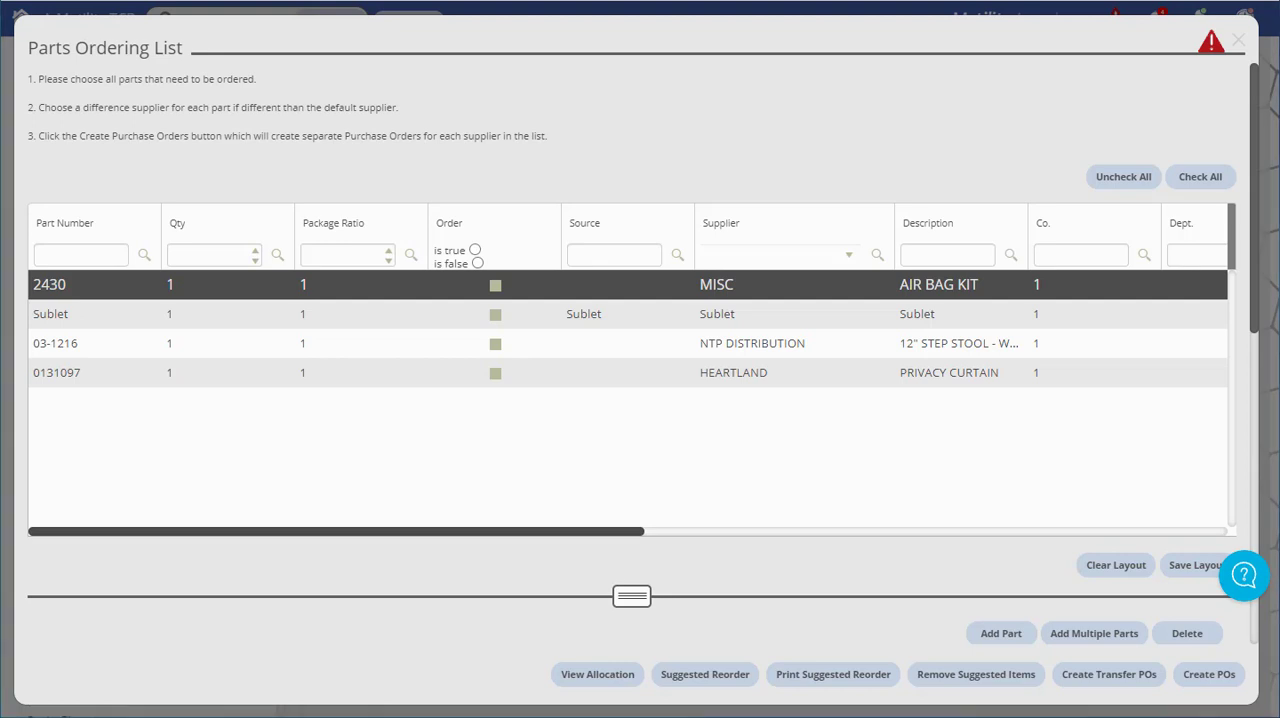
Add part 0053620 to the ordering list with a quantity of 3
click(992, 644)
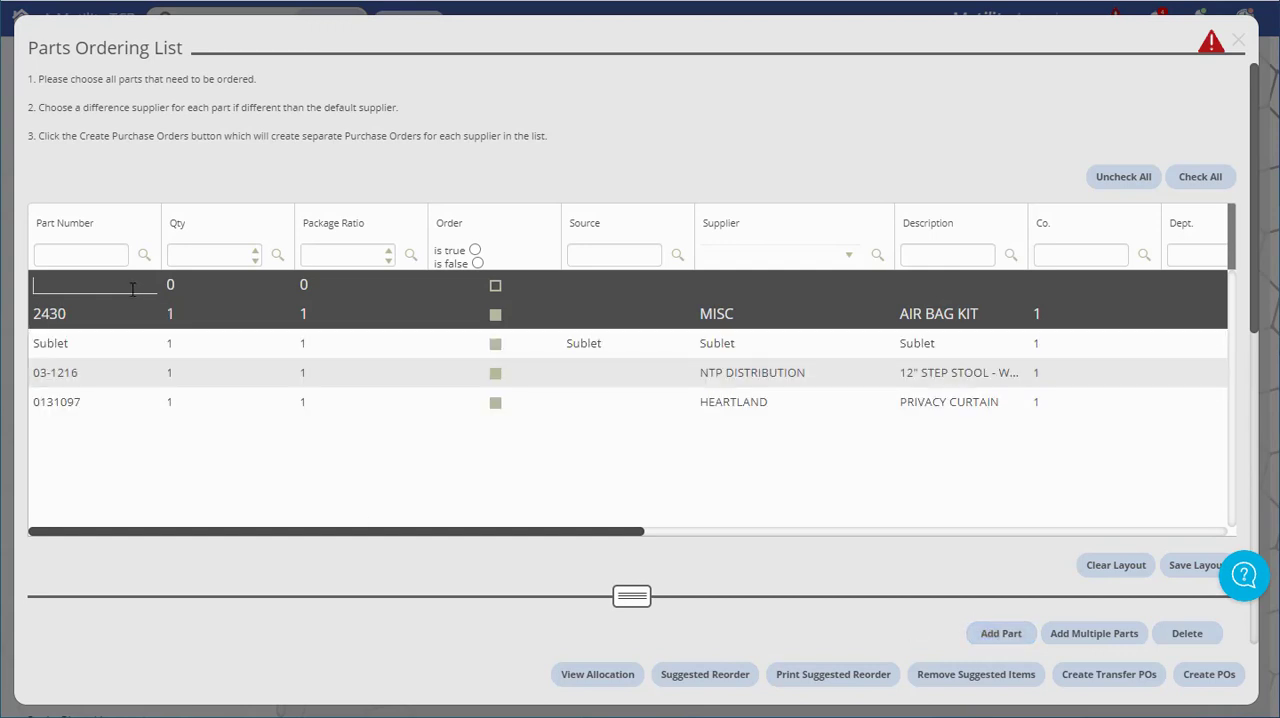
text(0053620)
key(Tab)
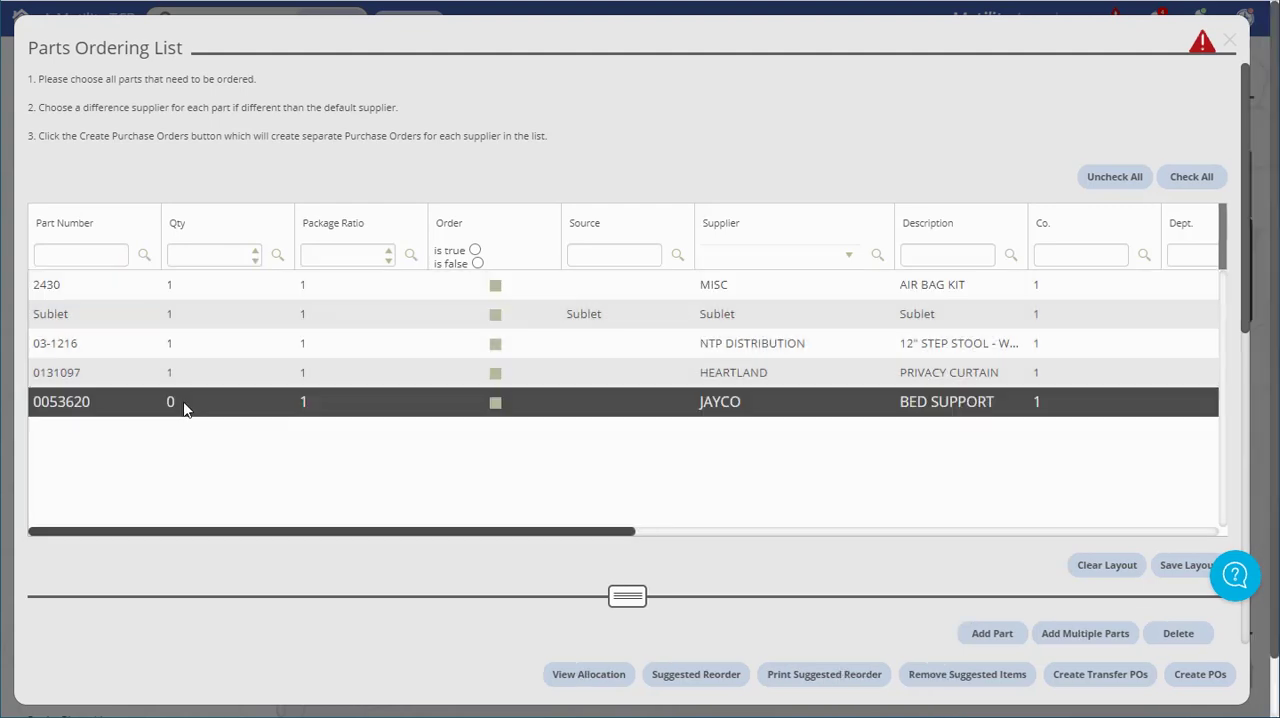
click(184, 404)
text(3)
click(234, 468)
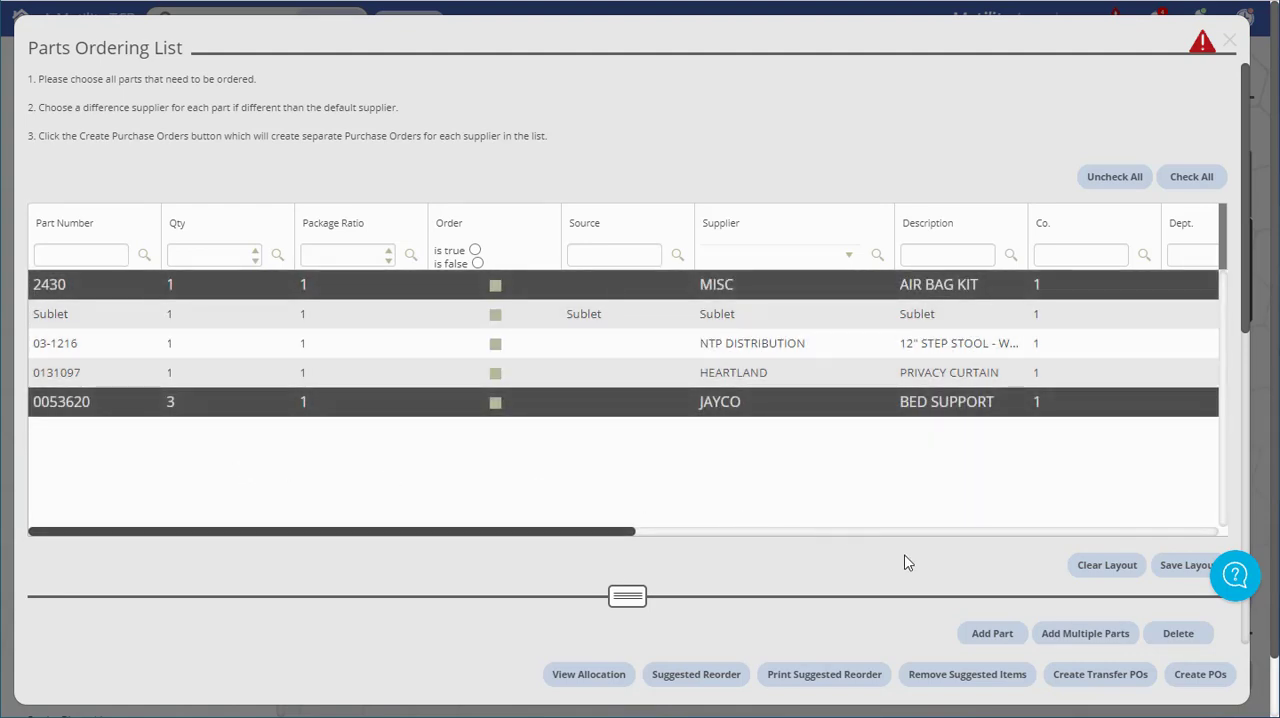
Look at the search for adding multiple parts, and review the bed support's stock details and the supplier totals
click(1092, 647)
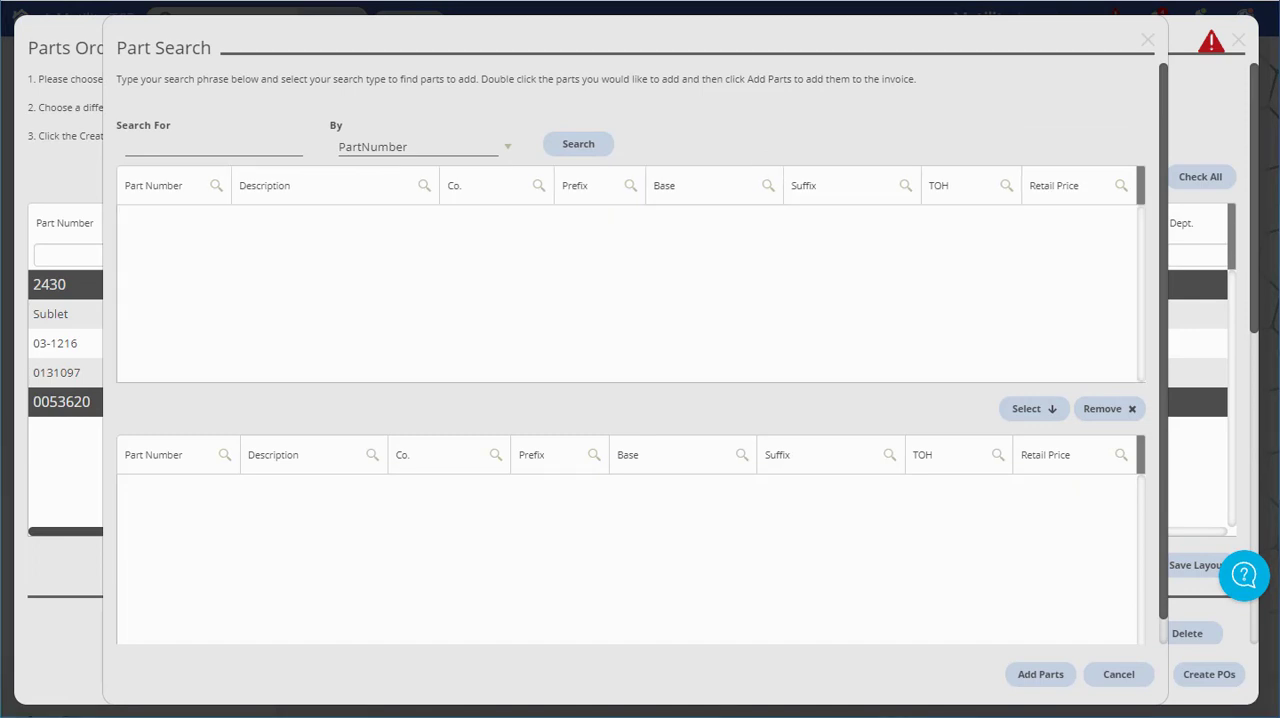
click(1121, 680)
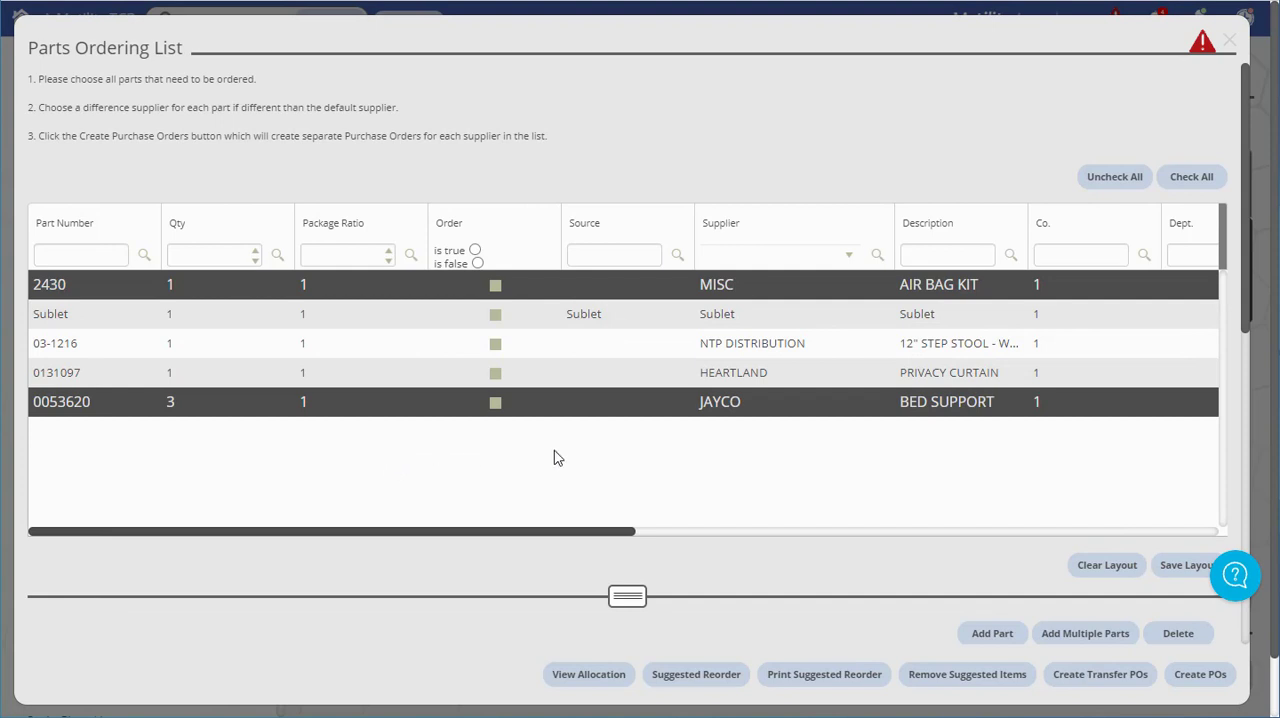
click(601, 412)
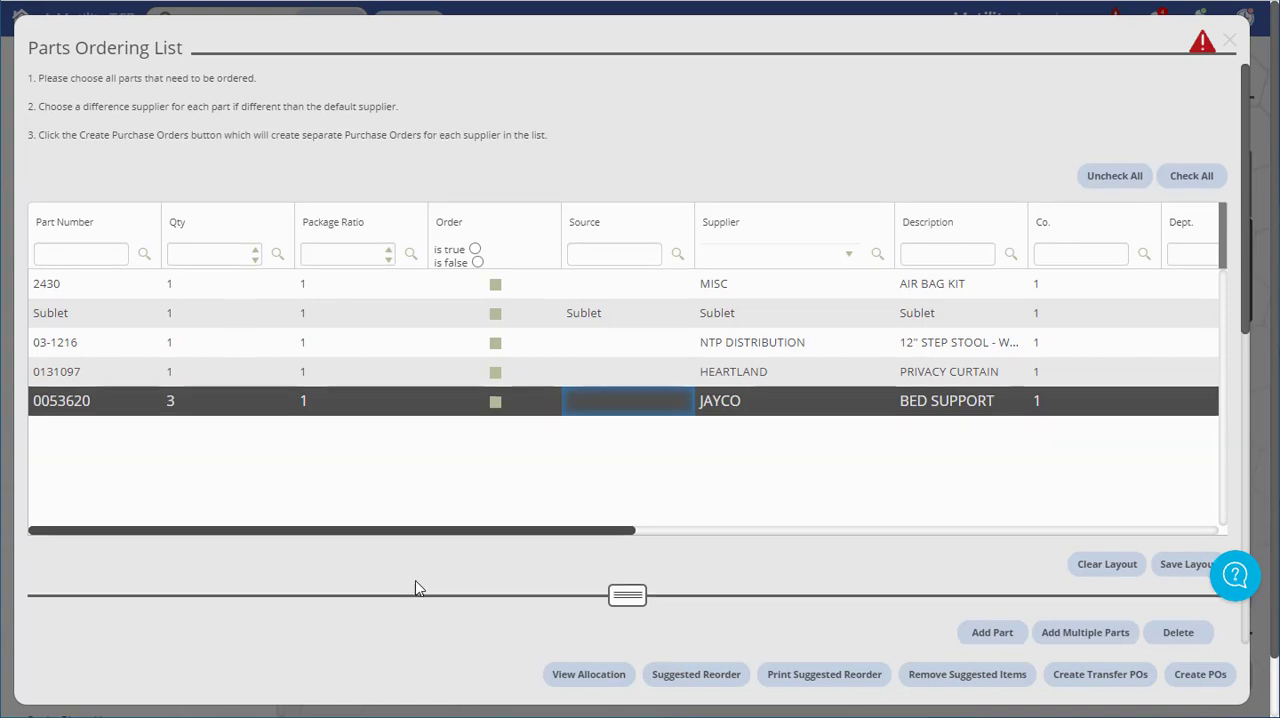
scroll(418, 588, down, 5)
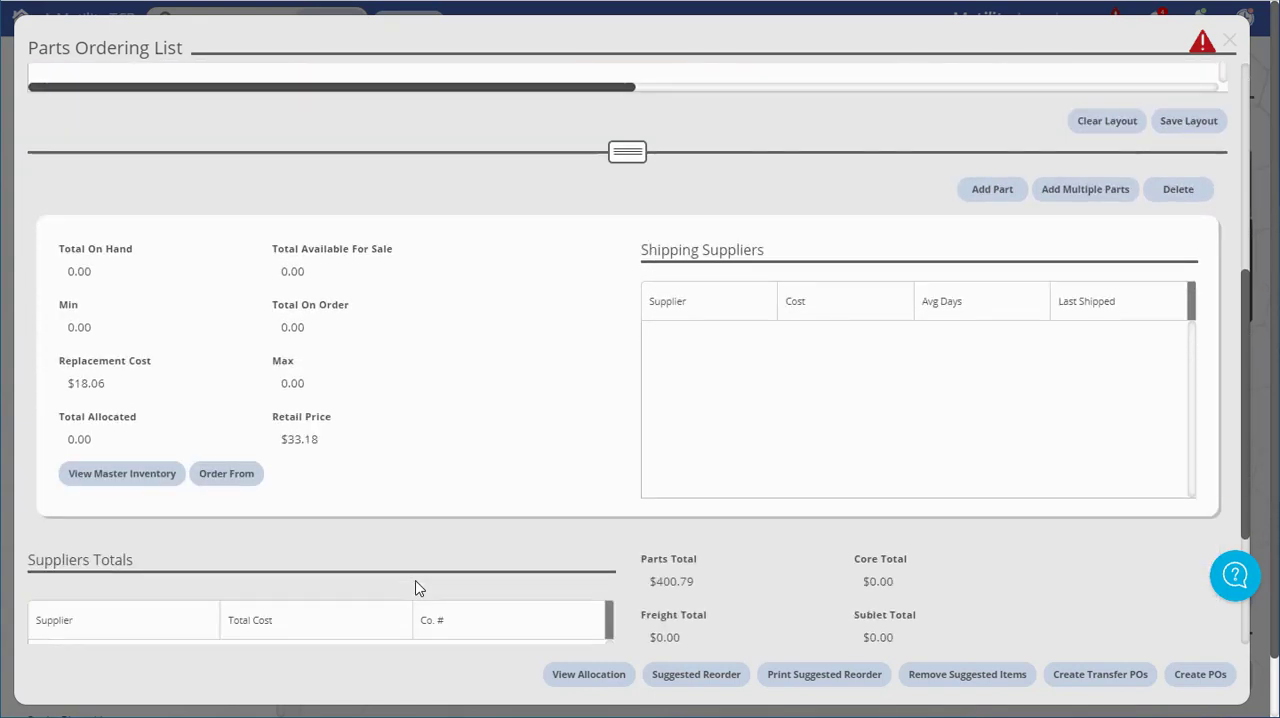
scroll(417, 586, down, 1)
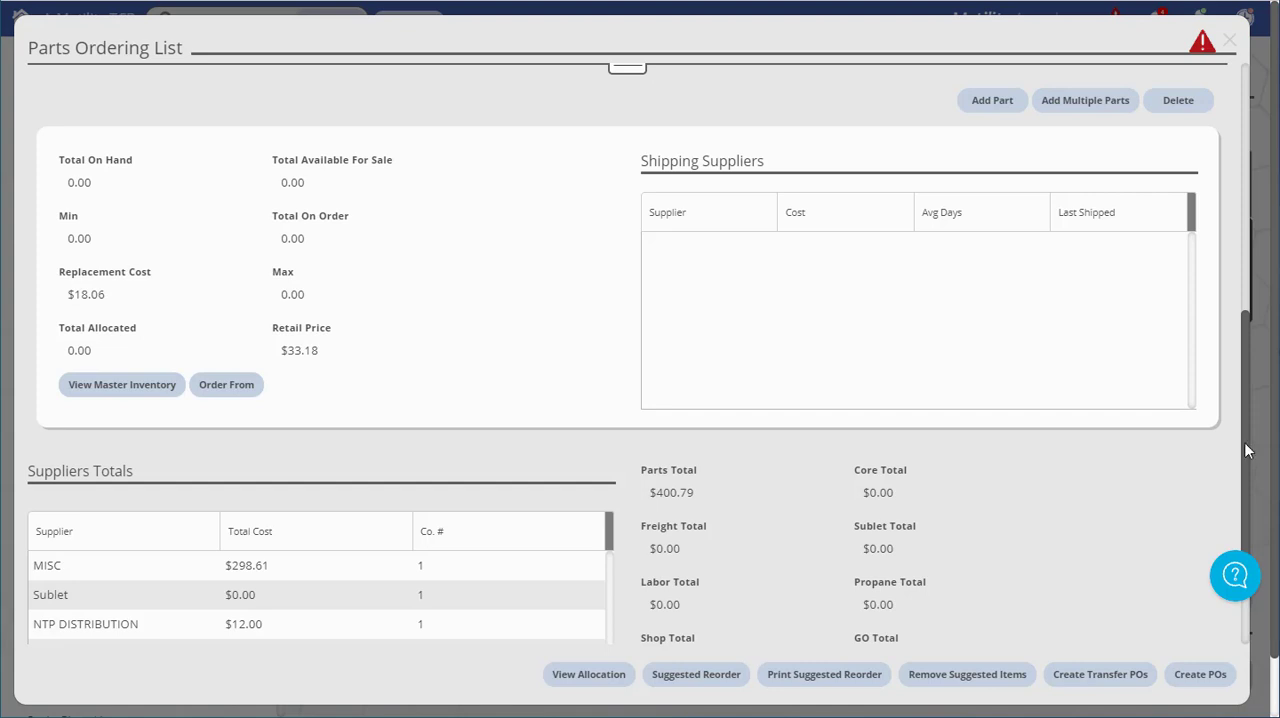
drag(1244, 437, 1270, 160)
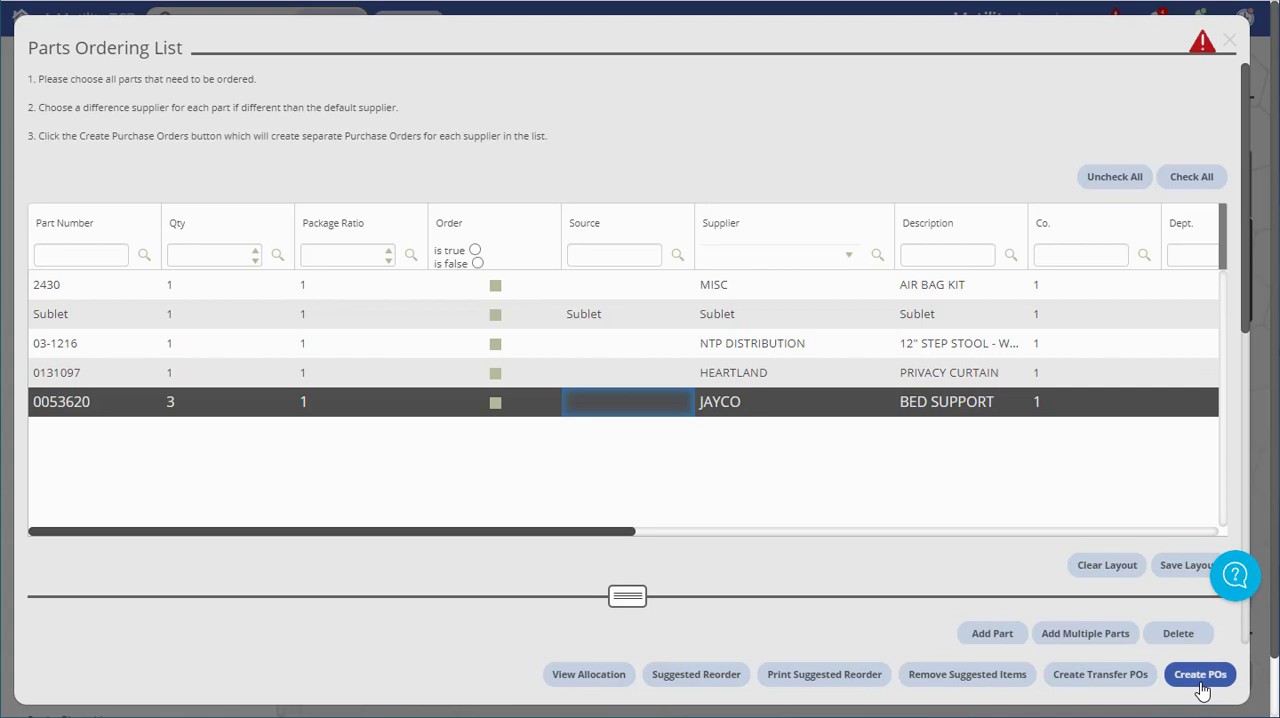
Create purchase orders for NTP DISTRIBUTION and JAYCO only, excluding MISC, Sublet and HEARTLAND
click(1201, 685)
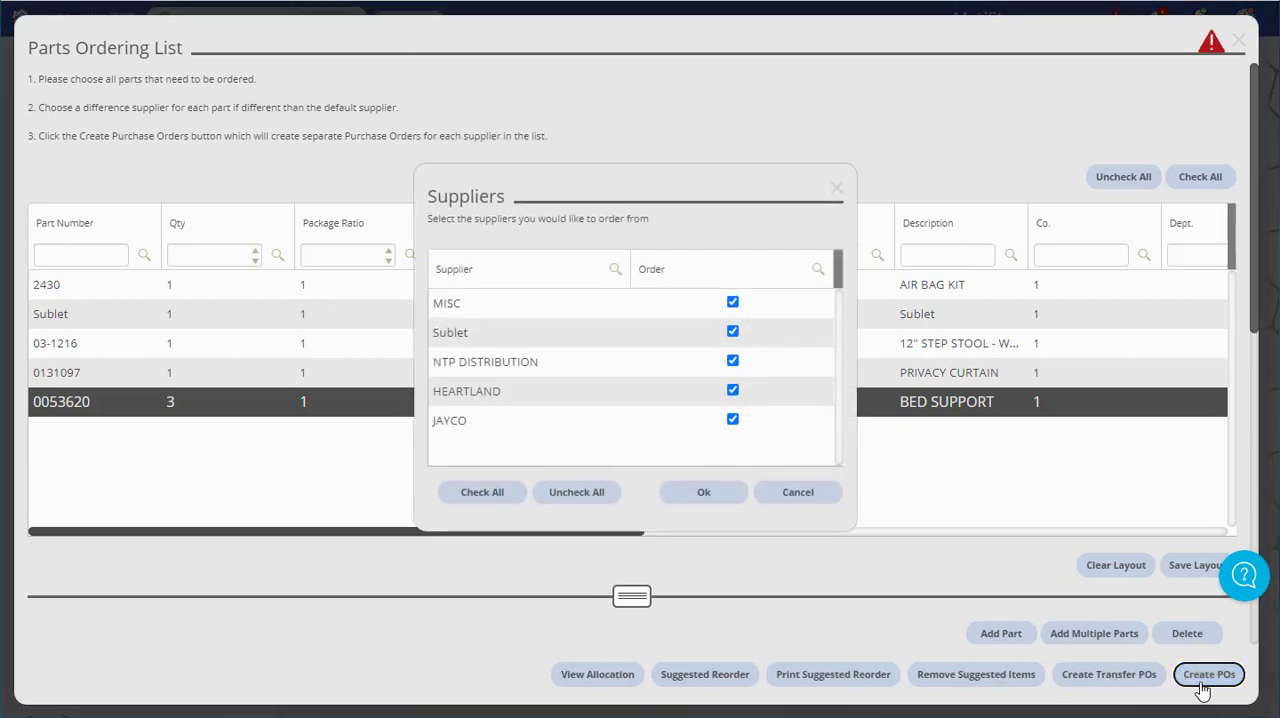
click(733, 303)
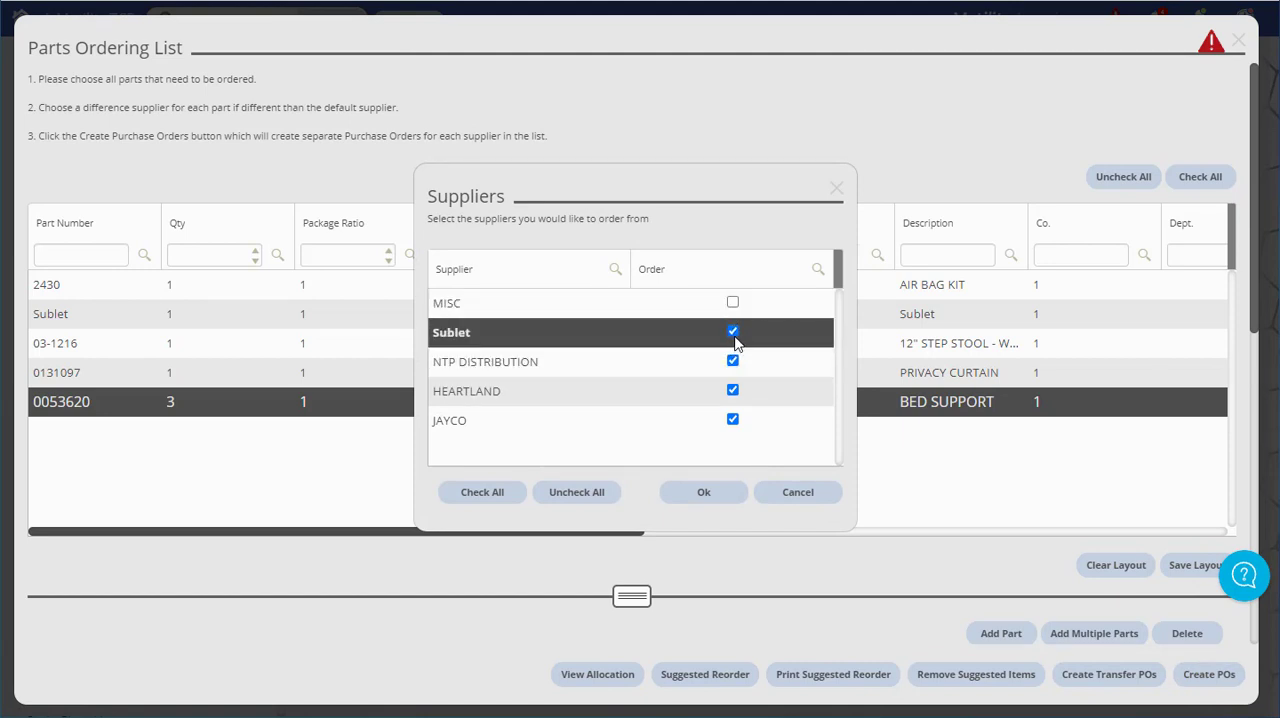
click(733, 332)
click(733, 390)
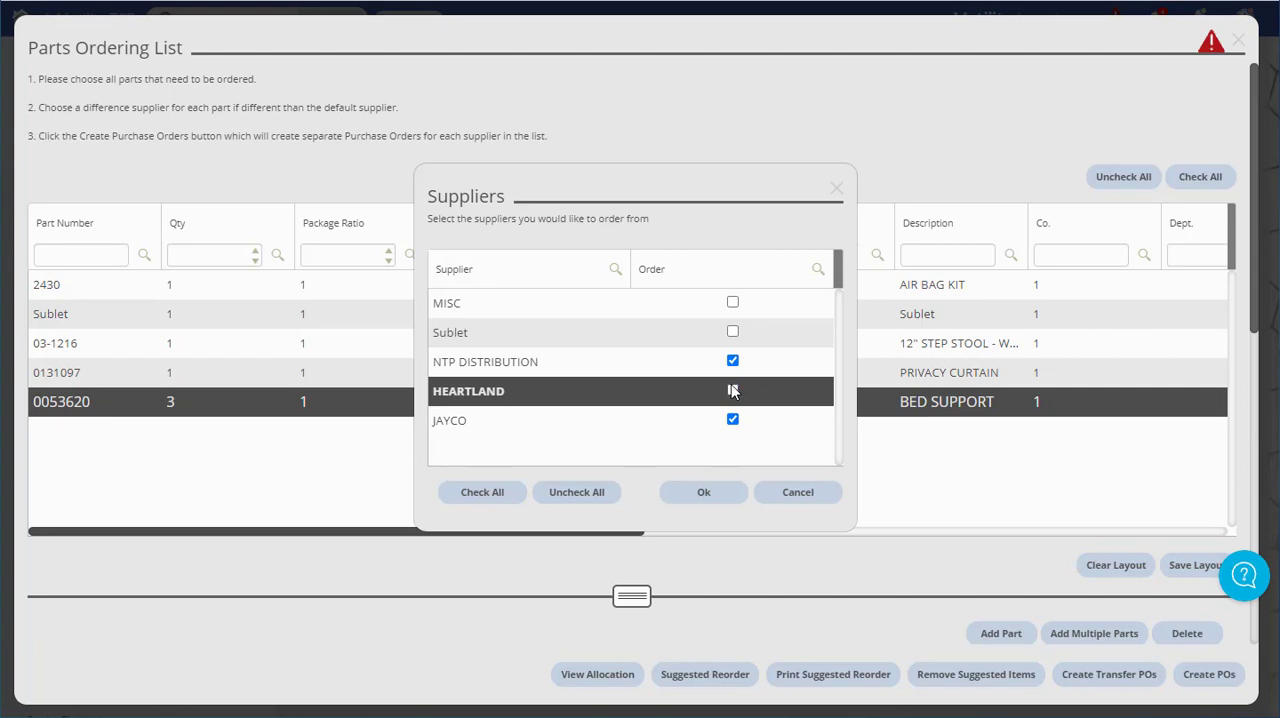
click(707, 497)
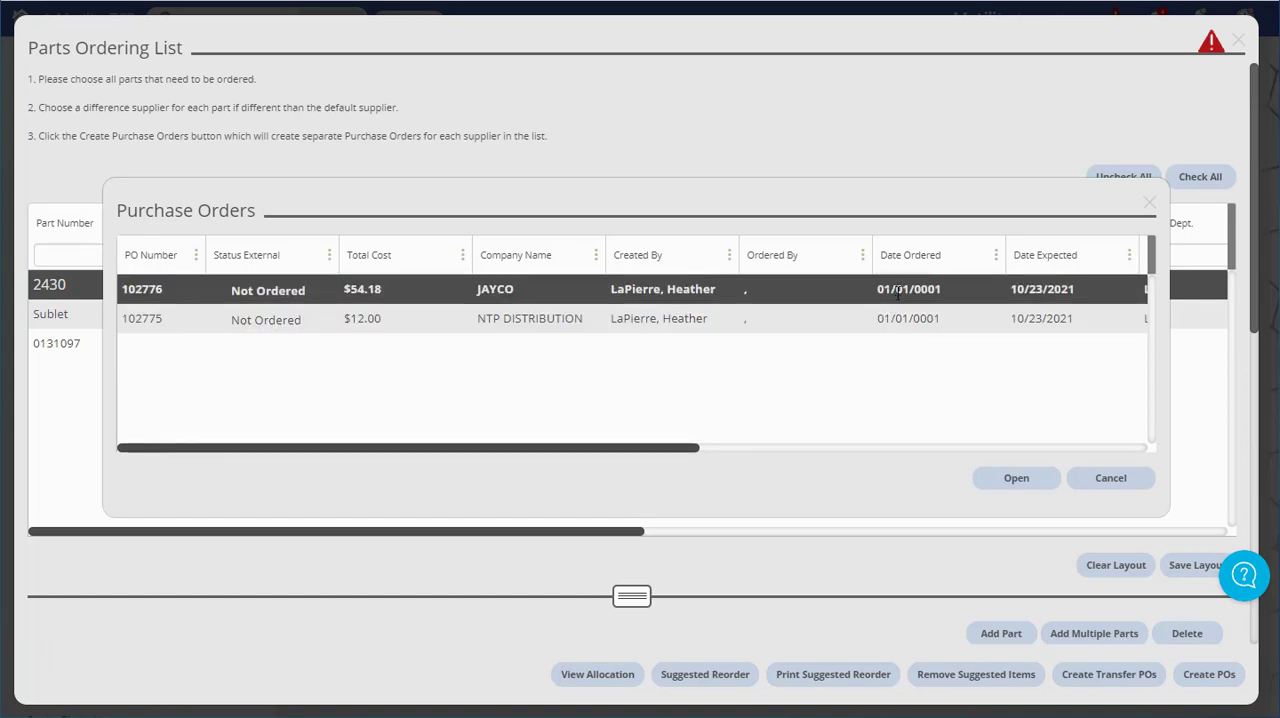
Open the new JAYCO purchase order and unlock it for editing
click(842, 292)
click(1018, 478)
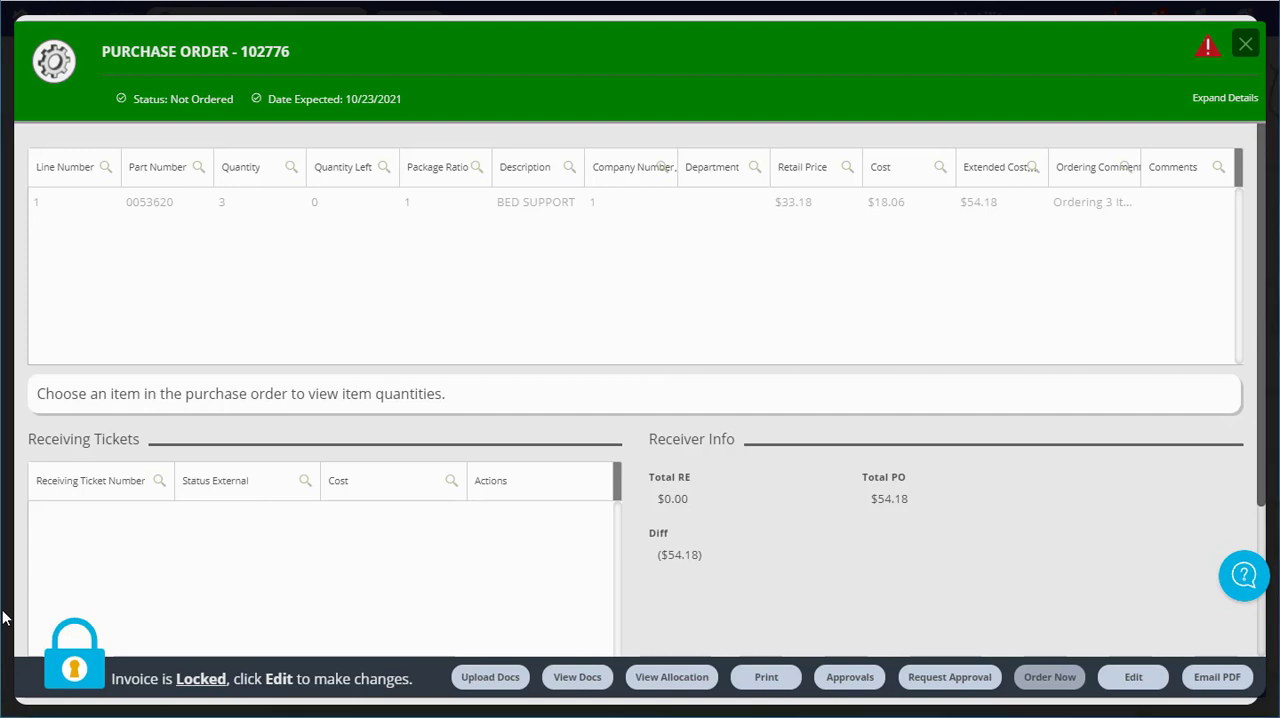
click(62, 665)
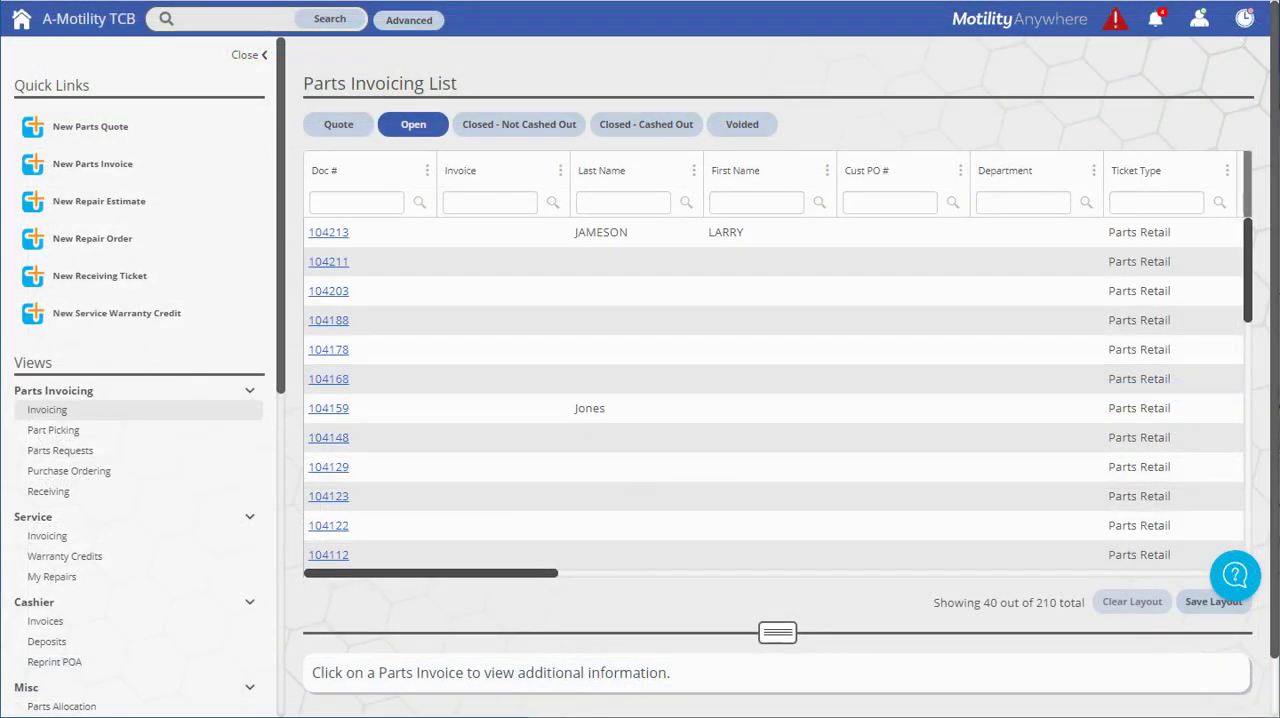
click(82, 477)
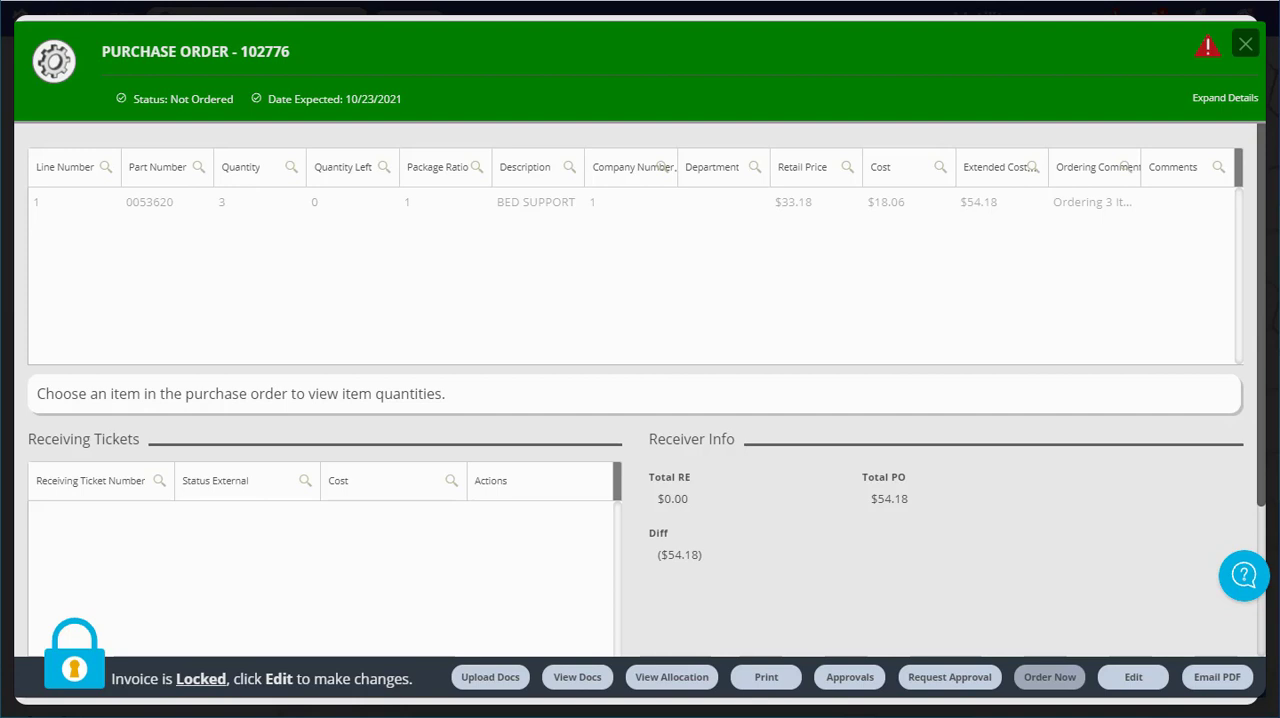
click(62, 664)
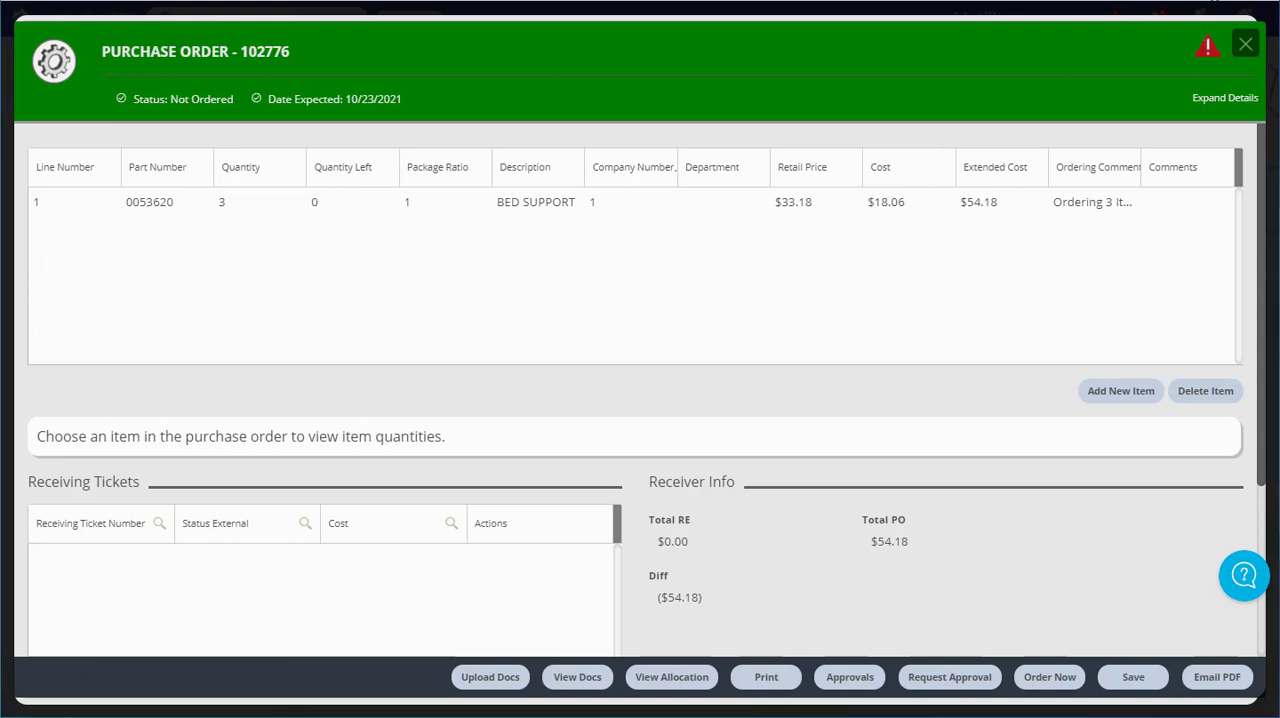
Review the purchase order's expanded supplier and shipping details, and the stock quantities for its BED SUPPORT line
click(1223, 100)
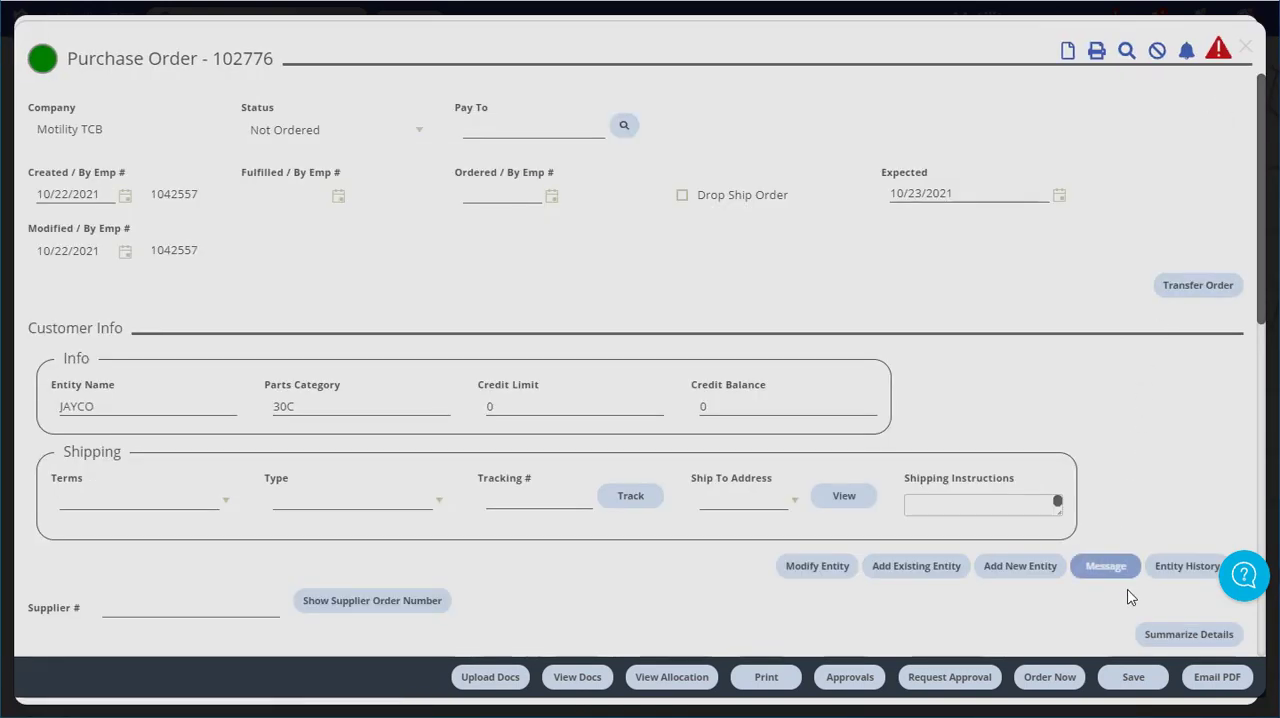
click(1178, 643)
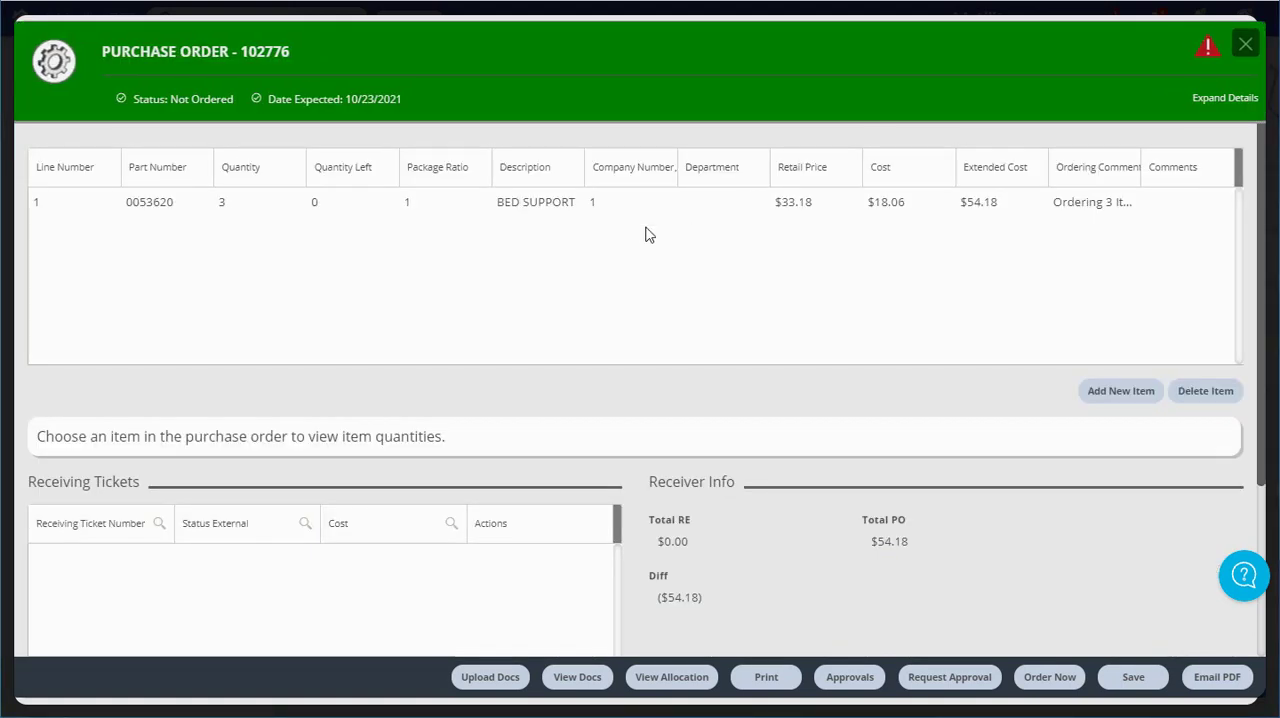
click(340, 212)
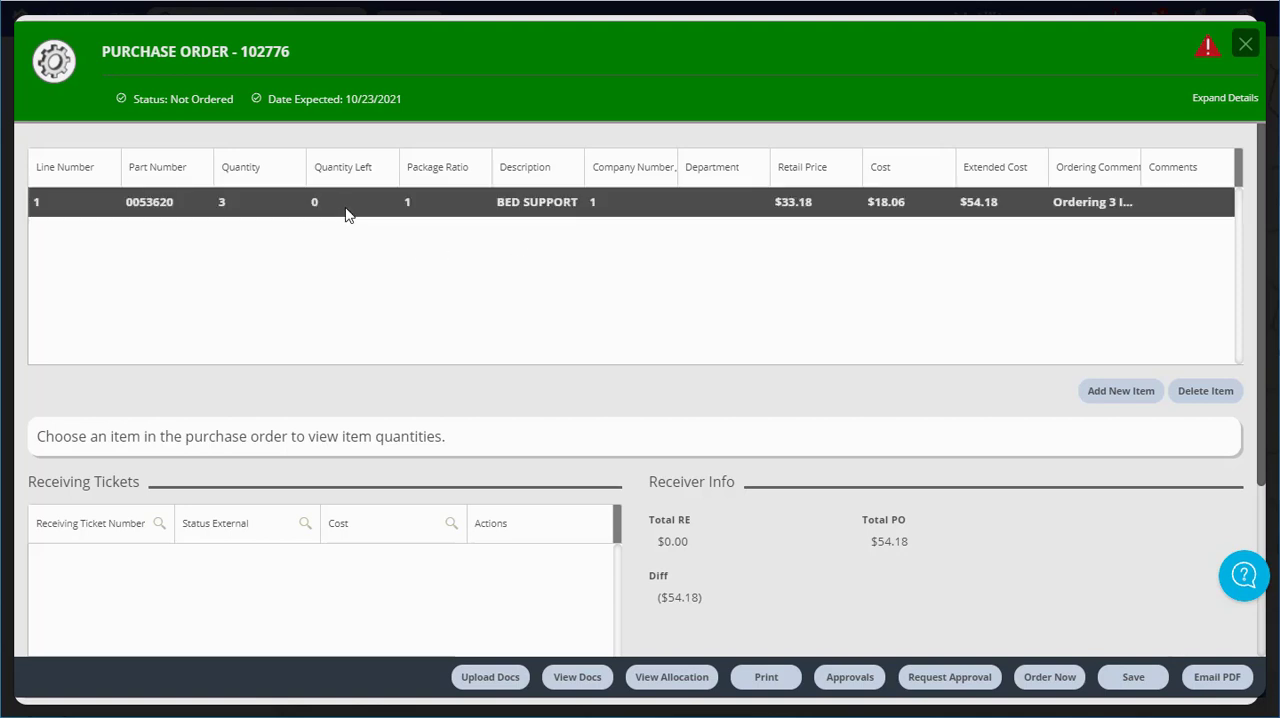
click(347, 213)
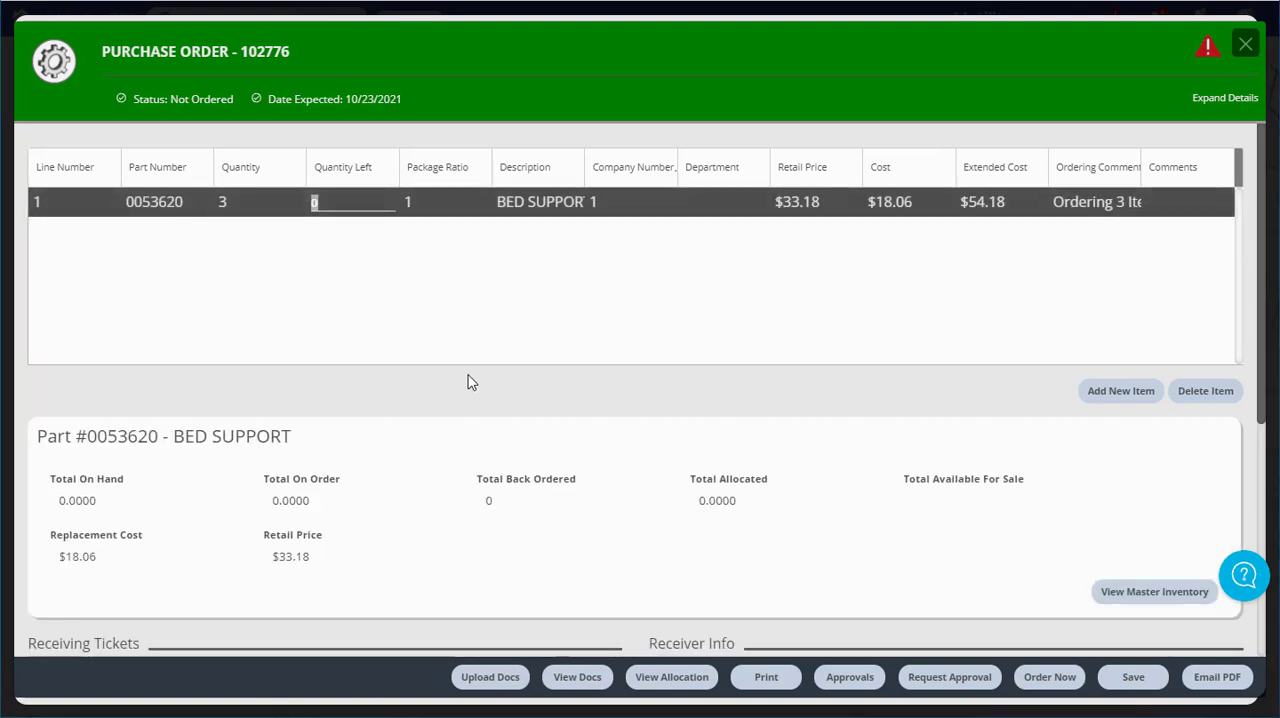
scroll(463, 447, down, 1)
scroll(463, 447, down, 2)
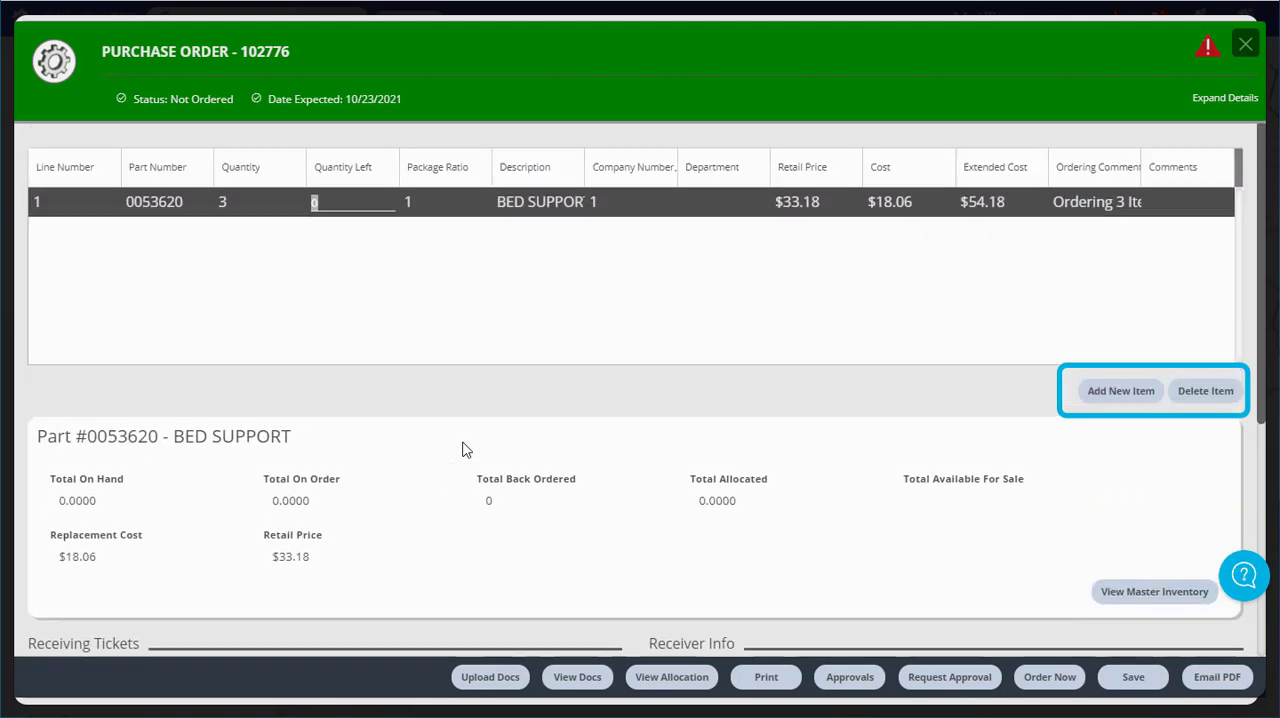
click(460, 300)
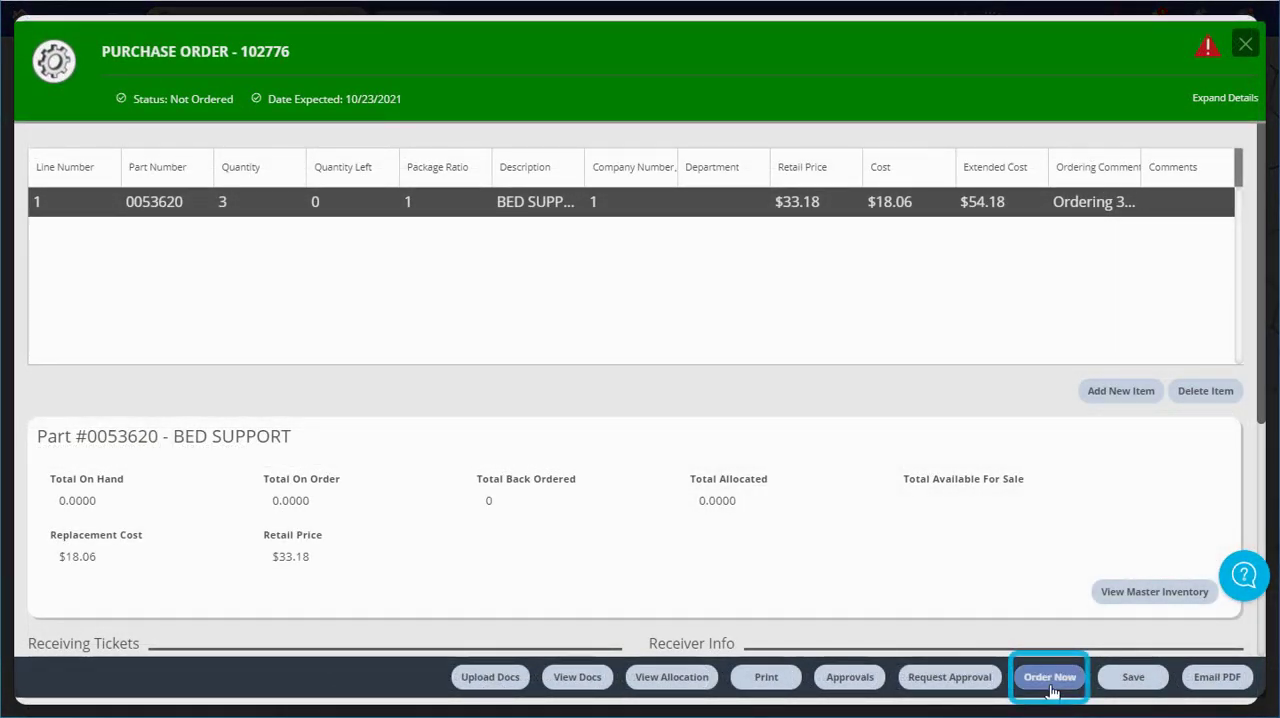
Place the JAYCO purchase order and confirm that it is ready to be ordered
click(1050, 680)
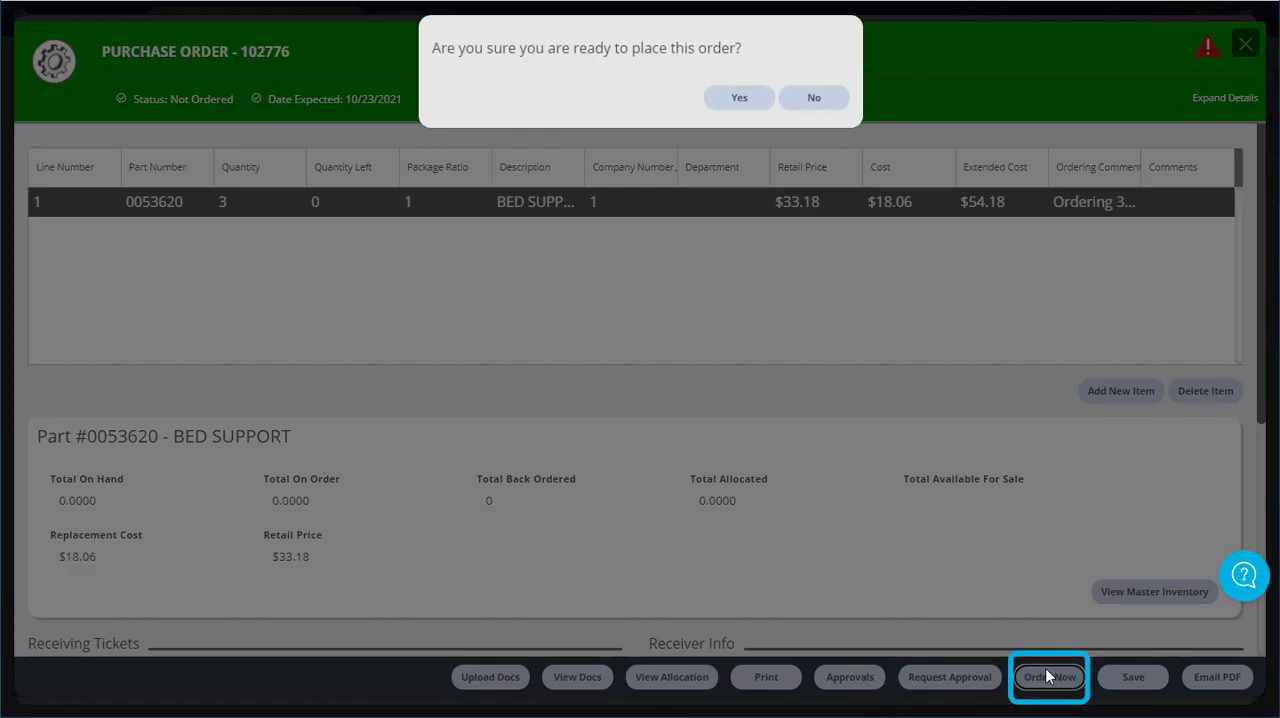
click(742, 100)
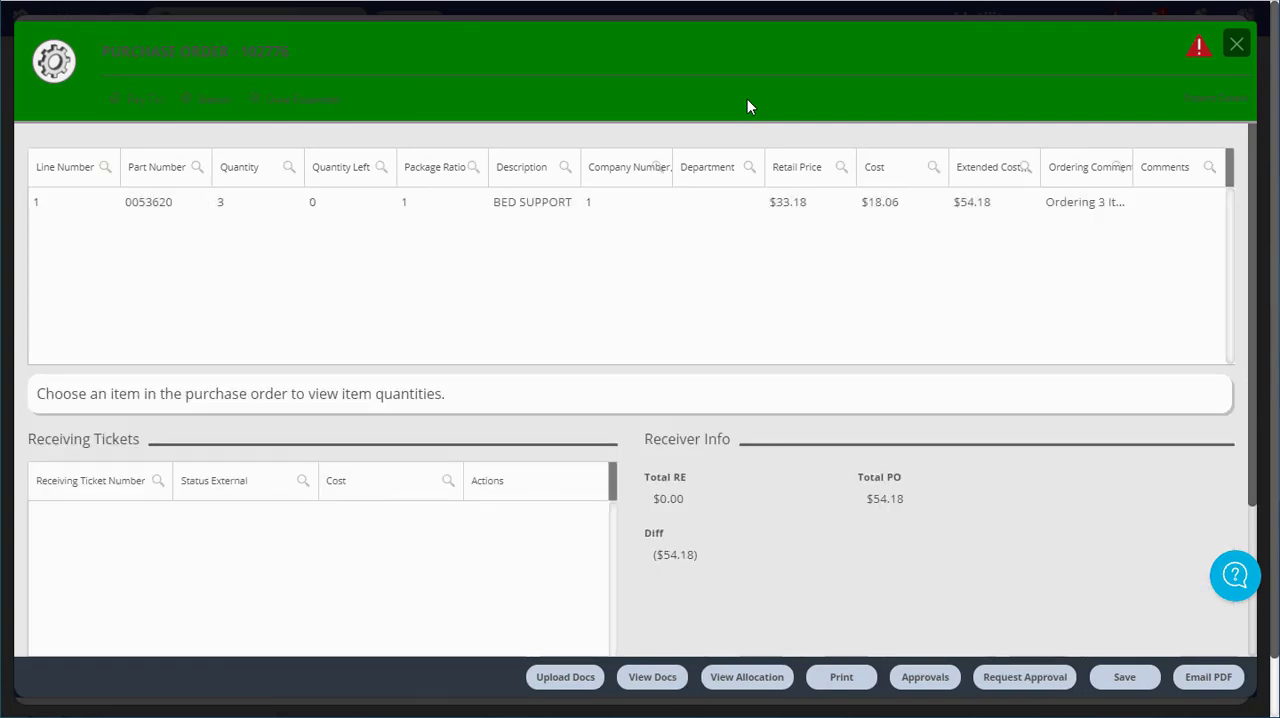